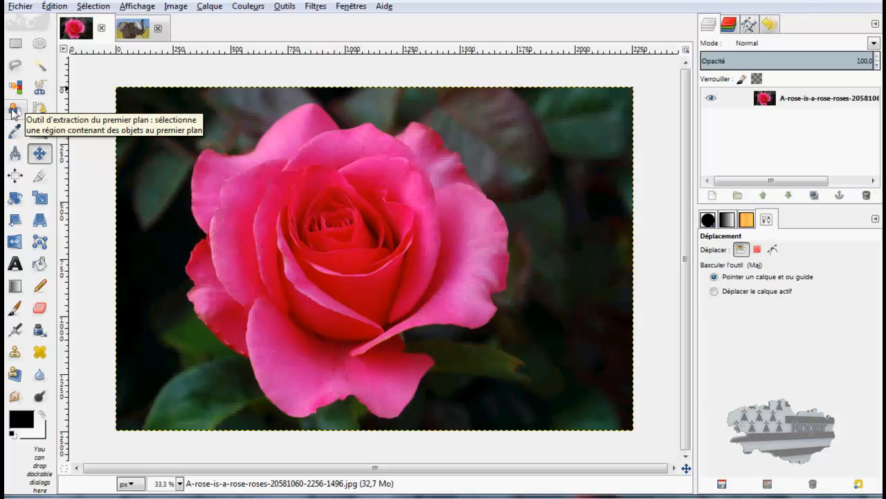
Trace a rough closed outline around the rose's outer petals with the Foreground Select tool
left_click(14, 111)
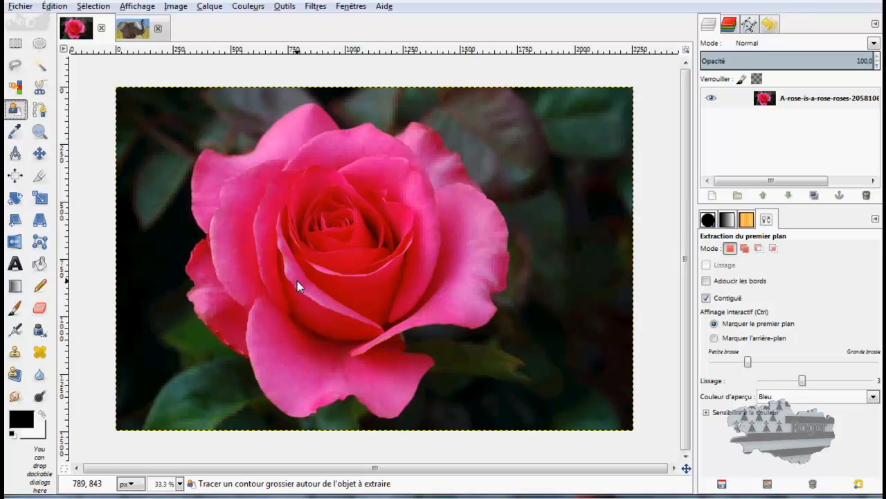
left_click(280, 112)
left_click(267, 125)
left_click(259, 139)
left_click(247, 147)
left_click(230, 149)
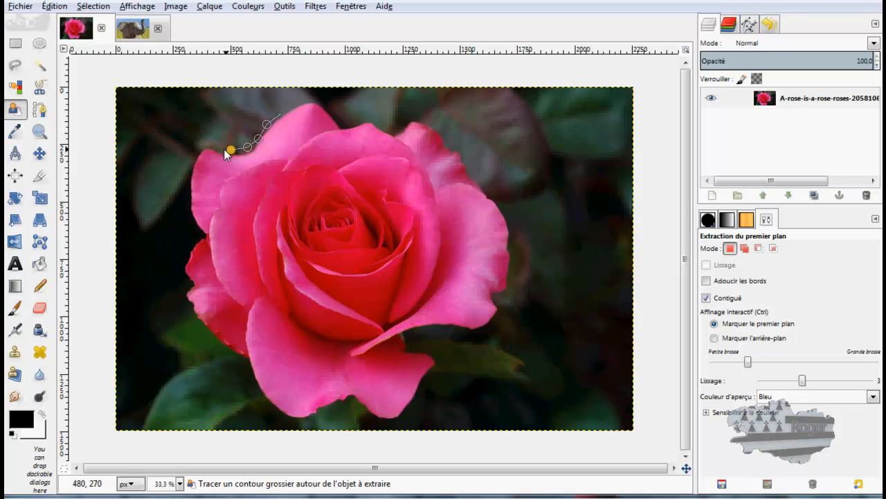
left_click(218, 146)
left_click(205, 143)
left_click(194, 156)
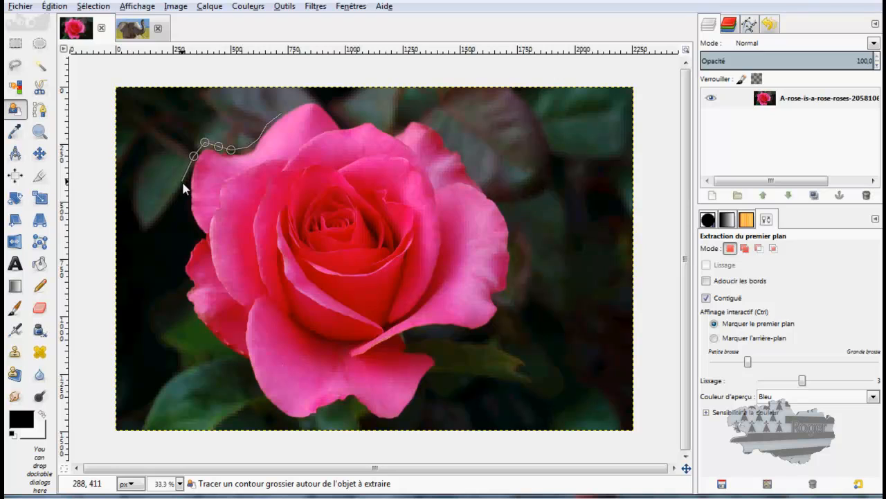
left_click(185, 188)
left_click(188, 216)
left_click(195, 234)
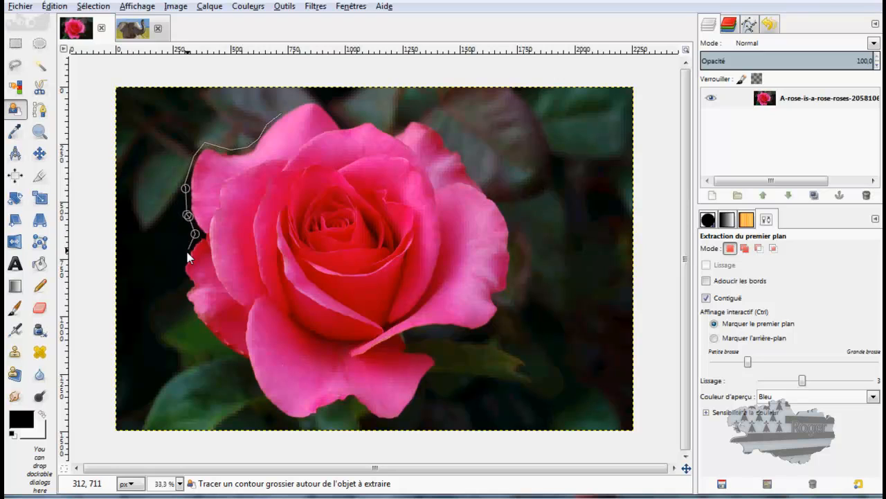
left_click(180, 265)
left_click(191, 319)
left_click(219, 350)
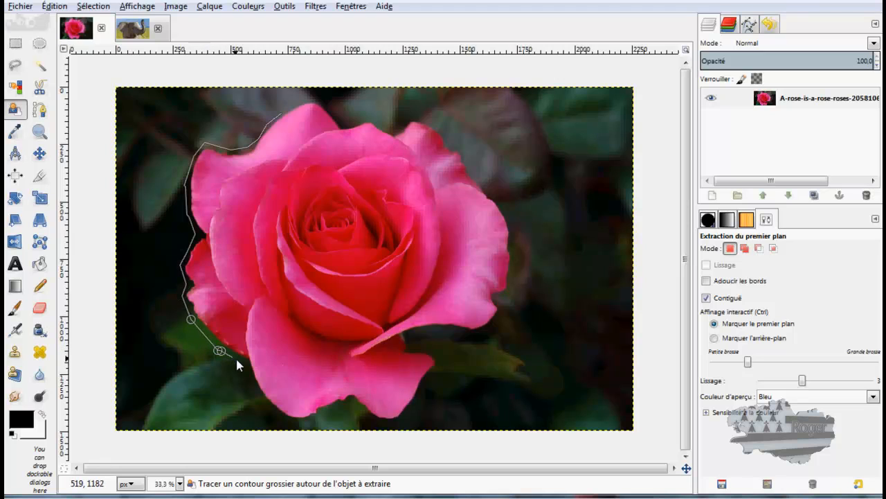
left_click(243, 361)
left_click(250, 375)
left_click(261, 397)
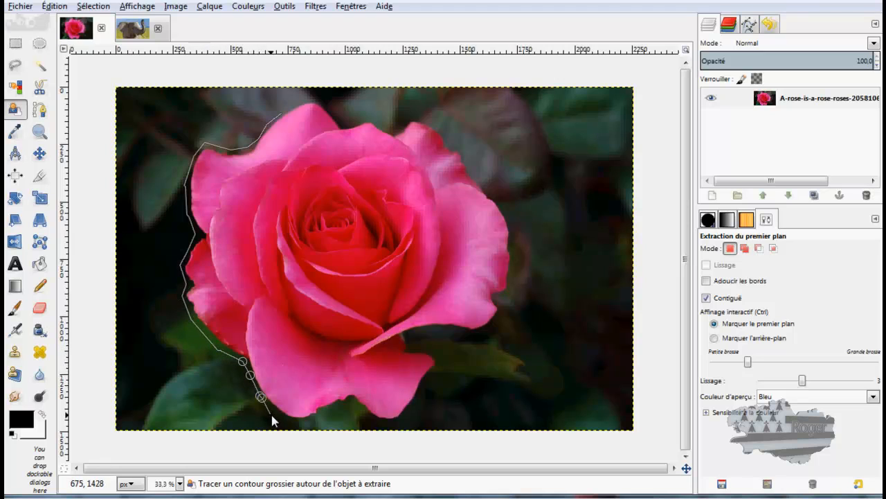
left_click(272, 416)
left_click(278, 419)
left_click(300, 426)
left_click(324, 414)
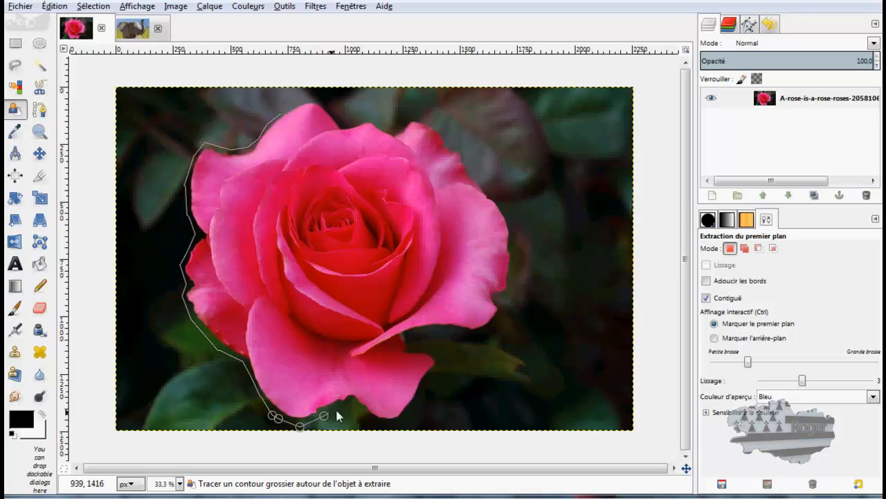
left_click(345, 404)
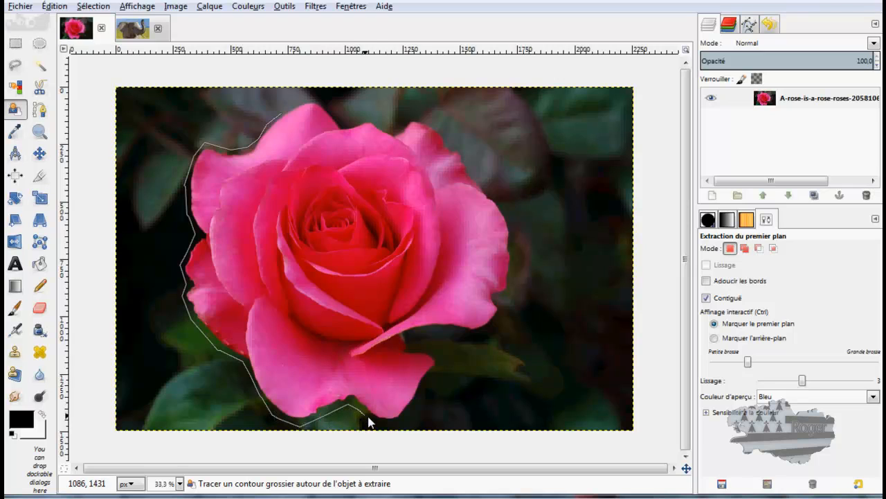
left_click(367, 419)
left_click(381, 425)
left_click(399, 425)
mouse_move(414, 410)
left_mouse_down()
mouse_move(438, 356)
mouse_move(411, 333)
mouse_move(473, 336)
mouse_move(499, 324)
mouse_move(516, 279)
mouse_move(511, 214)
mouse_move(428, 117)
mouse_move(392, 128)
mouse_move(376, 114)
mouse_move(344, 120)
mouse_move(321, 101)
mouse_move(281, 112)
left_mouse_up()
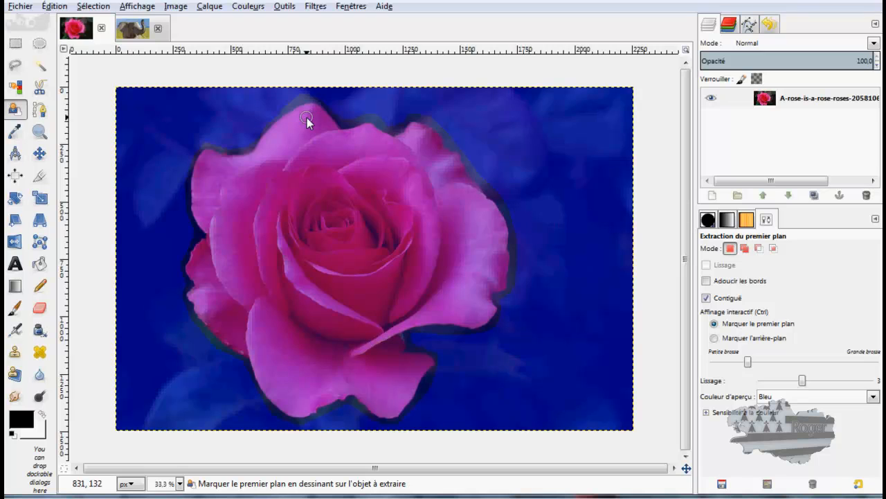
Mark the rose as foreground with a continuous stroke inside its edge and across the inner petals, and slightly enlarge the brush
mouse_move(306, 118)
left_mouse_down()
mouse_move(259, 168)
mouse_move(203, 178)
mouse_move(216, 237)
mouse_move(200, 264)
mouse_move(207, 305)
mouse_move(232, 336)
mouse_move(262, 348)
mouse_move(292, 405)
mouse_move(348, 383)
mouse_move(394, 400)
mouse_move(418, 366)
mouse_move(392, 361)
mouse_move(387, 321)
mouse_move(479, 313)
mouse_move(496, 268)
mouse_move(462, 313)
mouse_move(483, 305)
mouse_move(494, 272)
mouse_move(483, 214)
mouse_move(414, 139)
mouse_move(324, 140)
mouse_move(313, 118)
mouse_move(296, 245)
mouse_move(347, 227)
mouse_move(397, 223)
mouse_move(316, 337)
mouse_move(266, 256)
mouse_move(262, 187)
mouse_move(429, 247)
mouse_move(464, 299)
mouse_move(465, 241)
left_mouse_up()
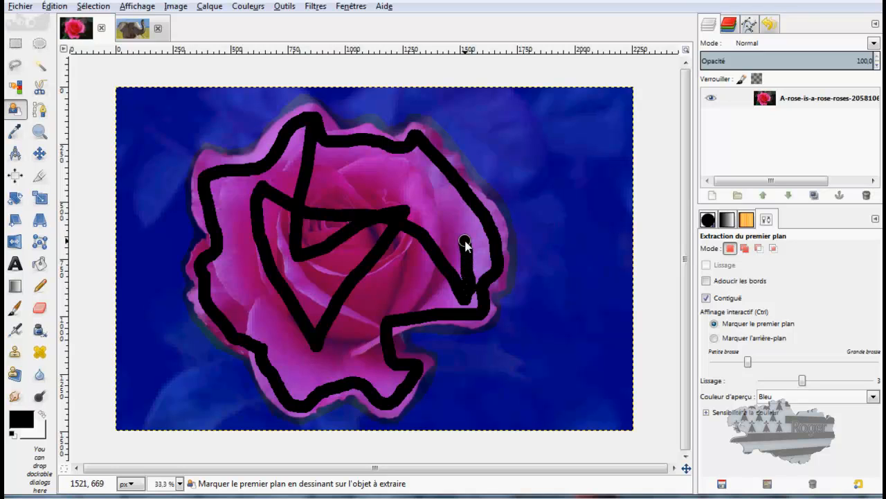
left_click_drag(464, 241, 465, 242)
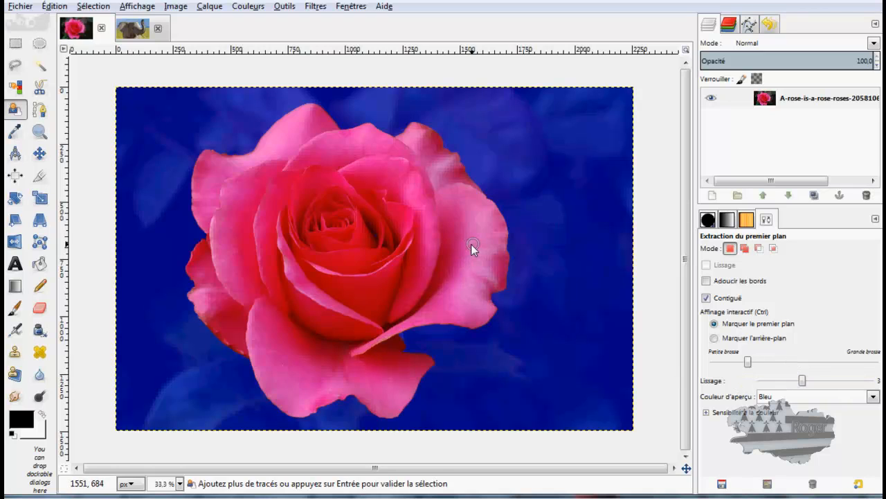
left_click_drag(749, 362, 803, 364)
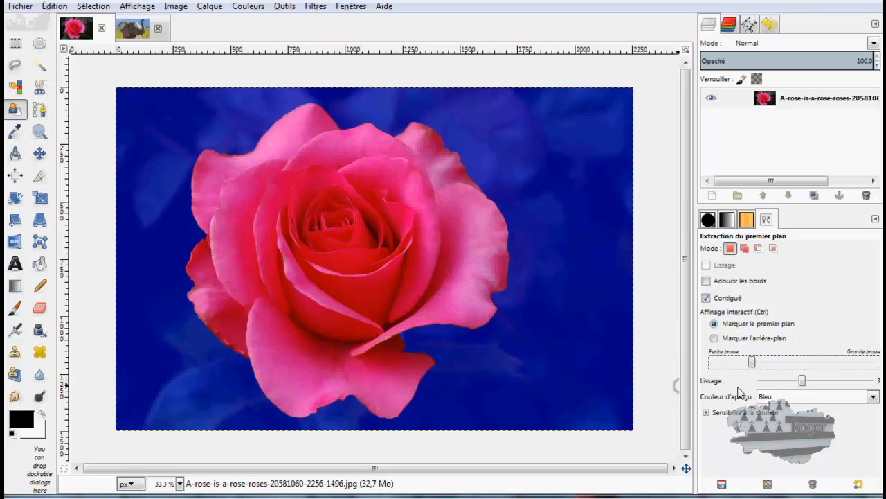
Preview the extraction mask in red (Rouge) and green (Vert), and return the preview colour to blue (Bleu)
left_click(874, 397)
left_click(791, 416)
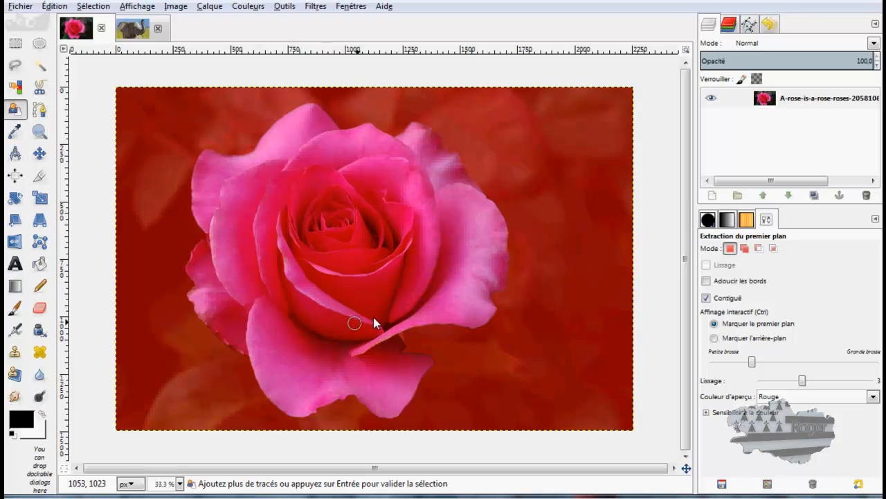
left_click(874, 397)
left_click(769, 428)
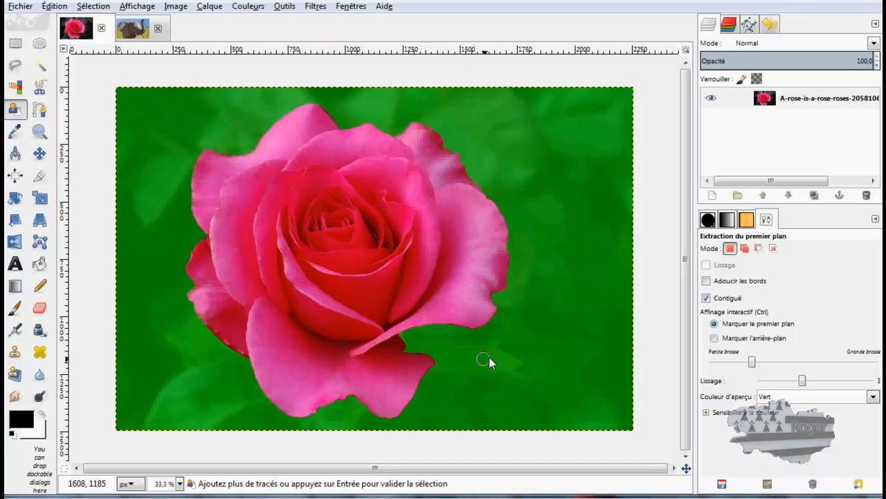
left_click(872, 397)
left_click(796, 447)
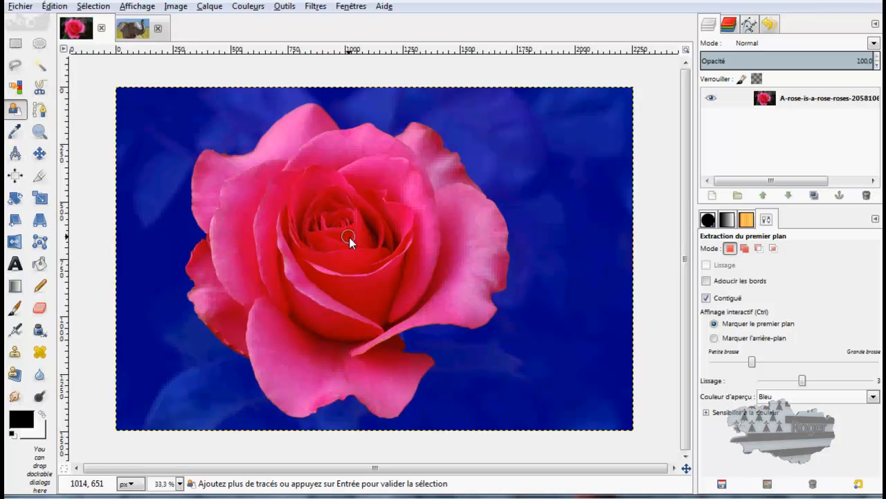
Validate the foreground extraction as a selection and shrink the selection by 2 px
key("Return")
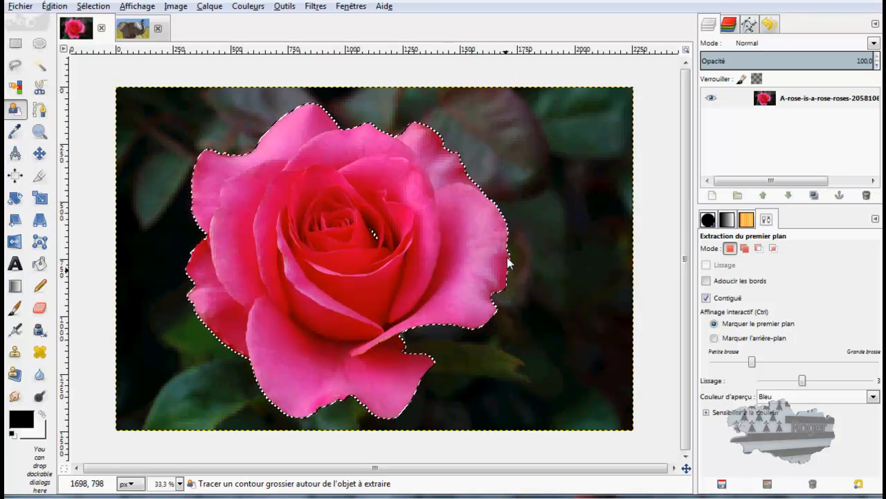
left_click(92, 7)
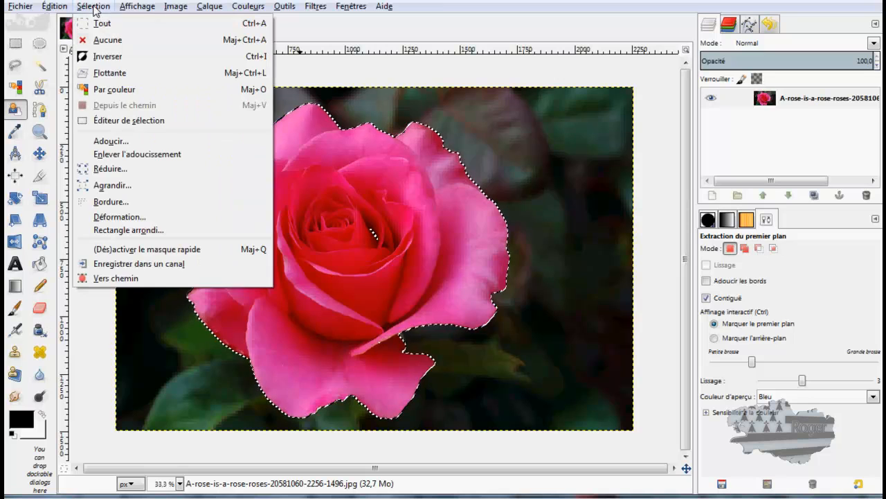
left_click(96, 168)
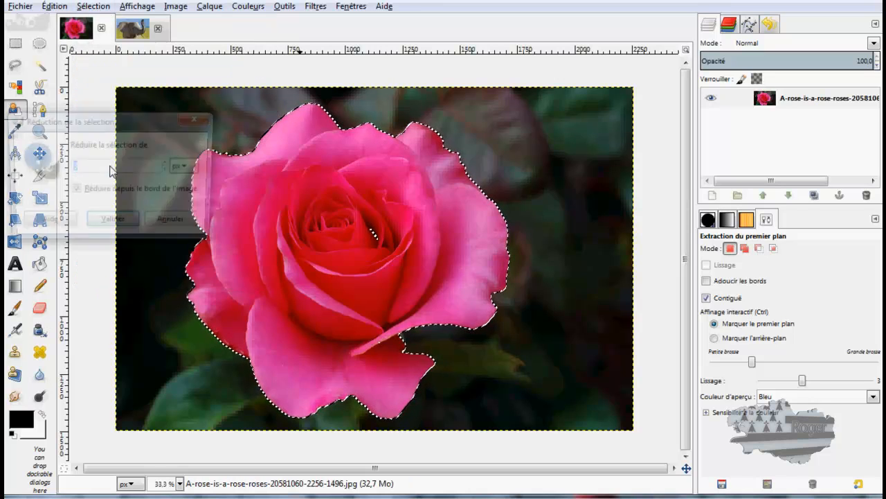
left_click(169, 170)
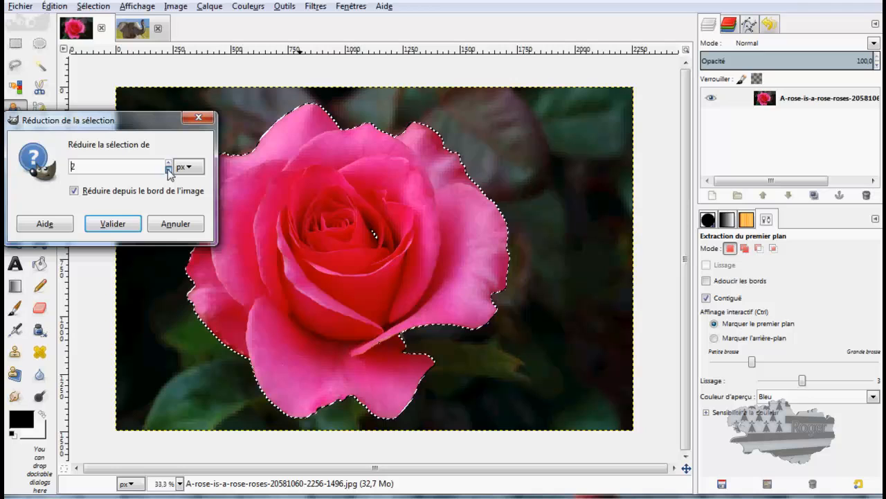
left_click(120, 225)
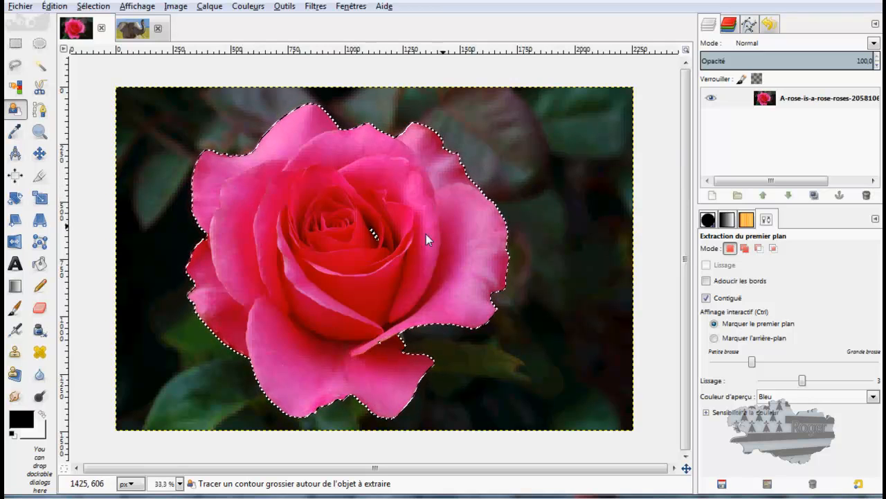
left_click(51, 7)
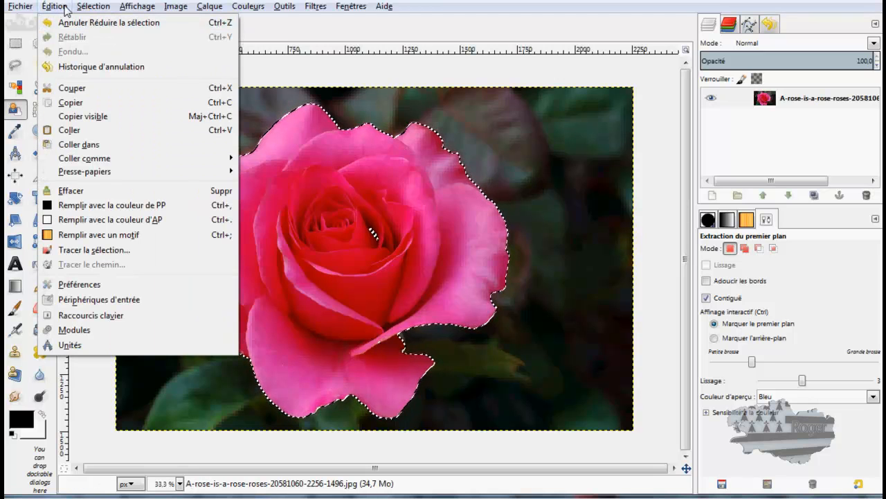
mouse_move(93, 6)
key("Escape")
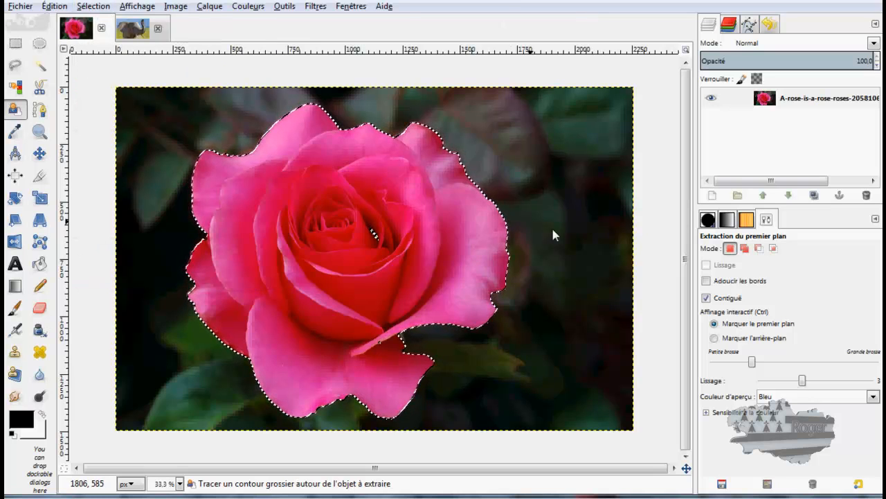
Duplicate the rose layer and delete the copy
left_click(808, 101)
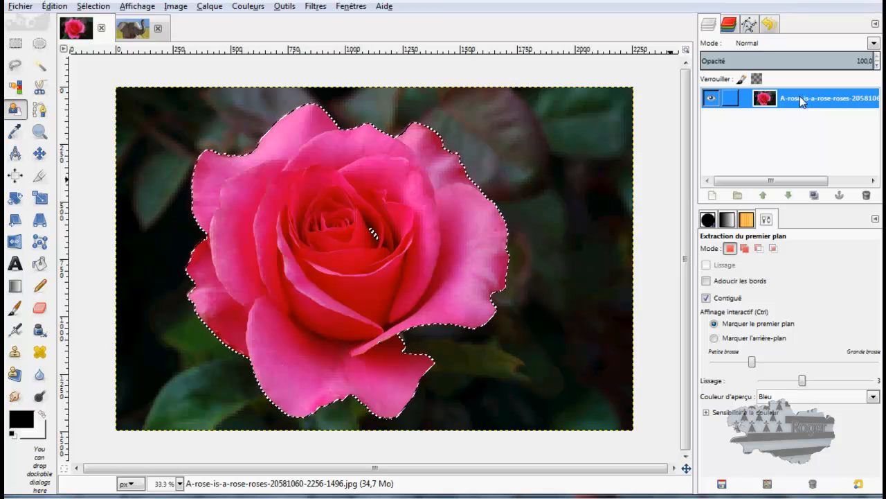
right_click(803, 101)
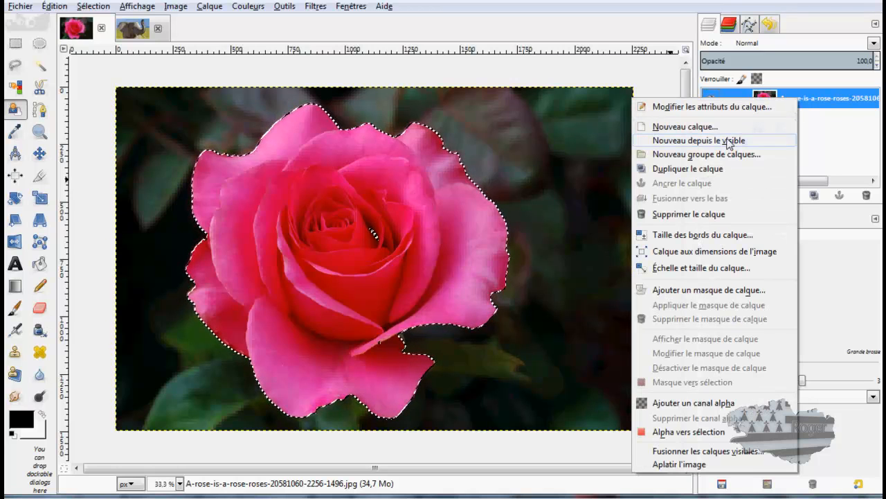
left_click(728, 168)
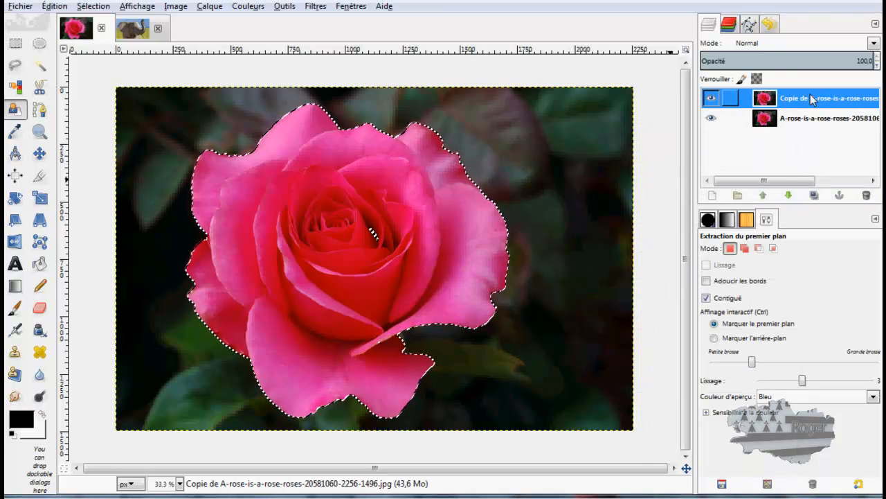
left_click(866, 196)
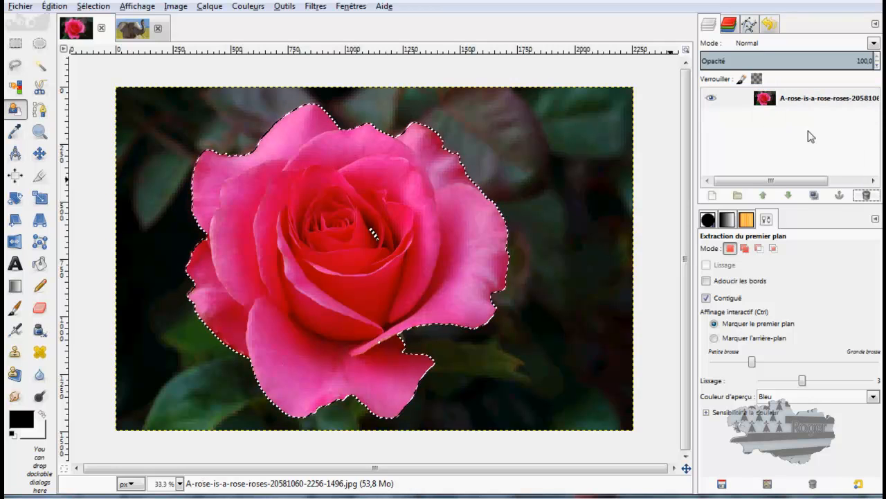
Duplicate the rose layer and hide the original layer beneath the copy
left_click(800, 104)
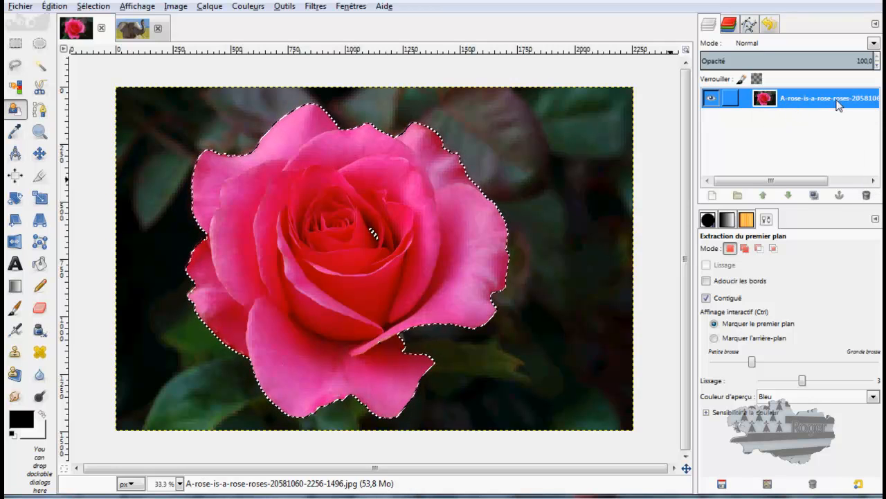
left_click(814, 196)
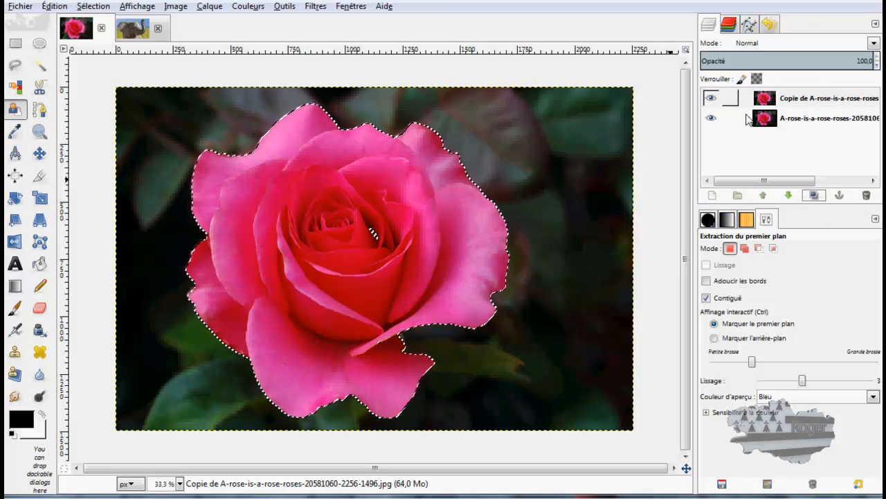
left_click(728, 100)
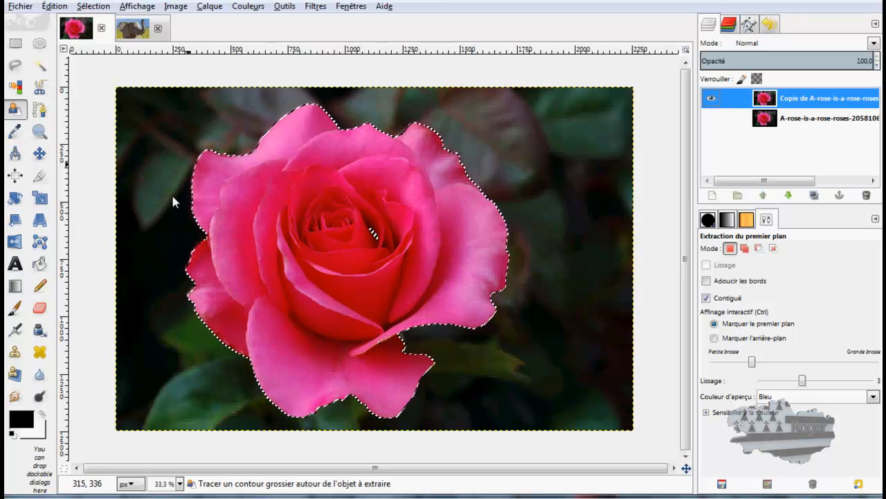
Add an alpha channel to the duplicated rose layer
right_click(770, 101)
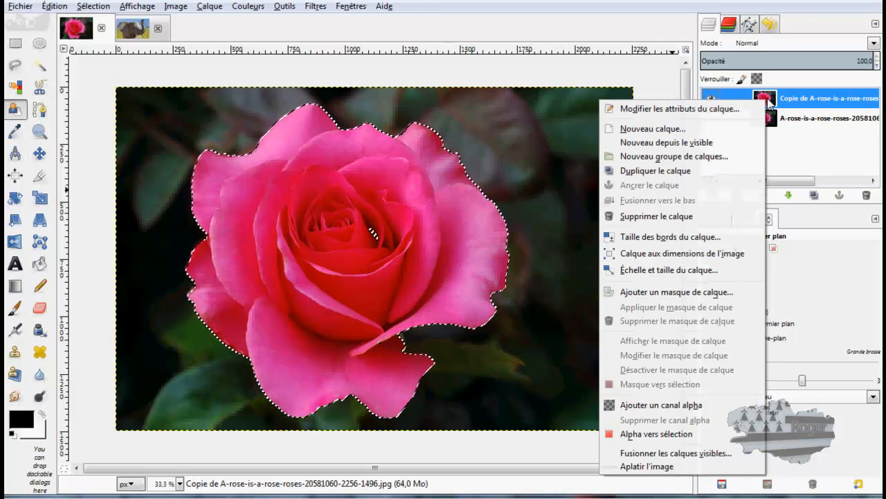
left_click(805, 103)
right_click(806, 102)
left_click(684, 407)
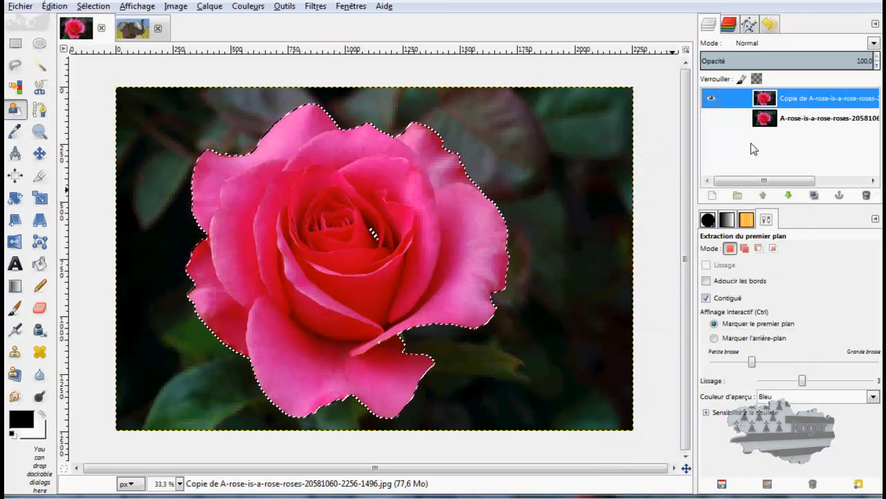
Add a layer mask initialised from the selection (Sélection) to the duplicated rose layer, and deselect everything
right_click(771, 100)
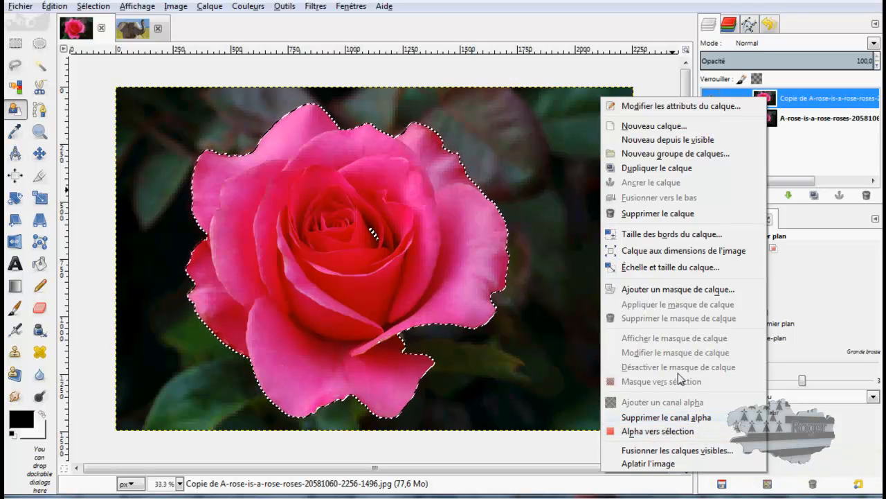
left_click(653, 290)
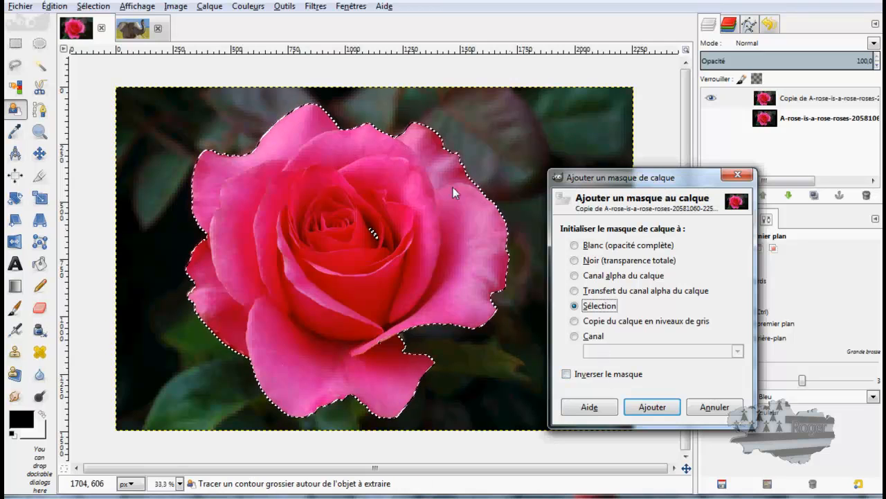
left_click(668, 403)
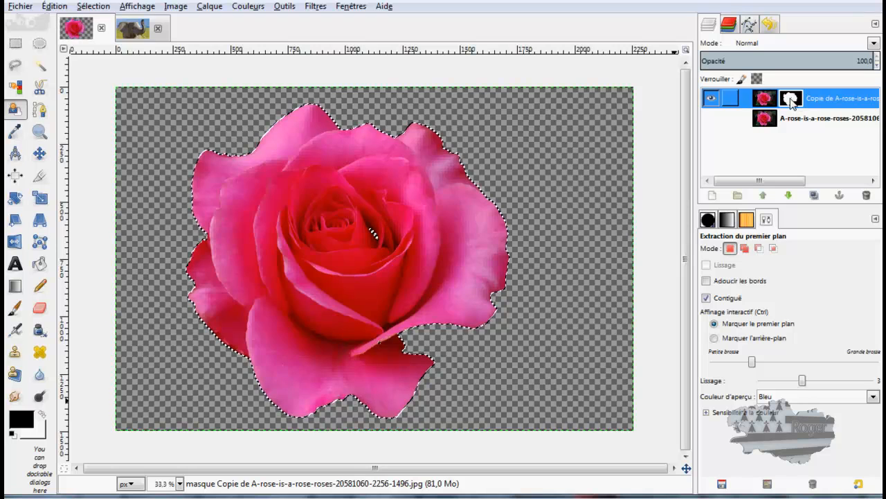
left_click(93, 7)
left_click(104, 38)
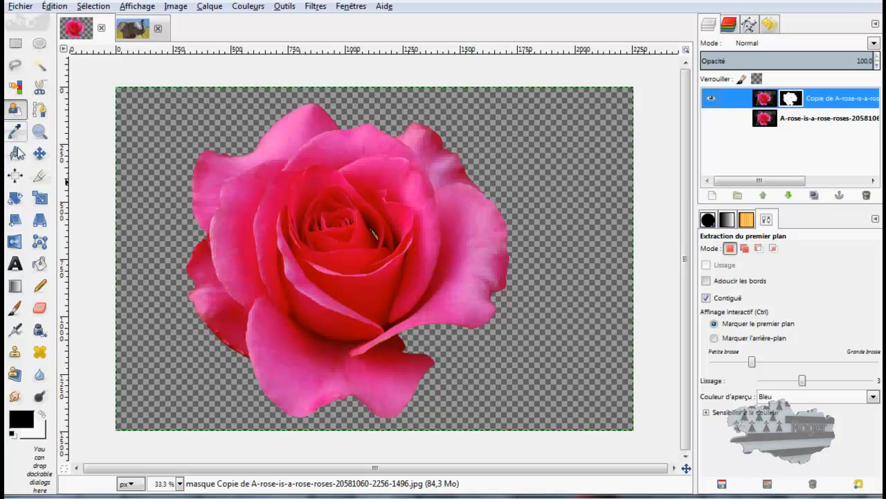
Paint white with the Paintbrush on the rose copy's layer mask to restore the small gap near the flower's centre
left_click(15, 307)
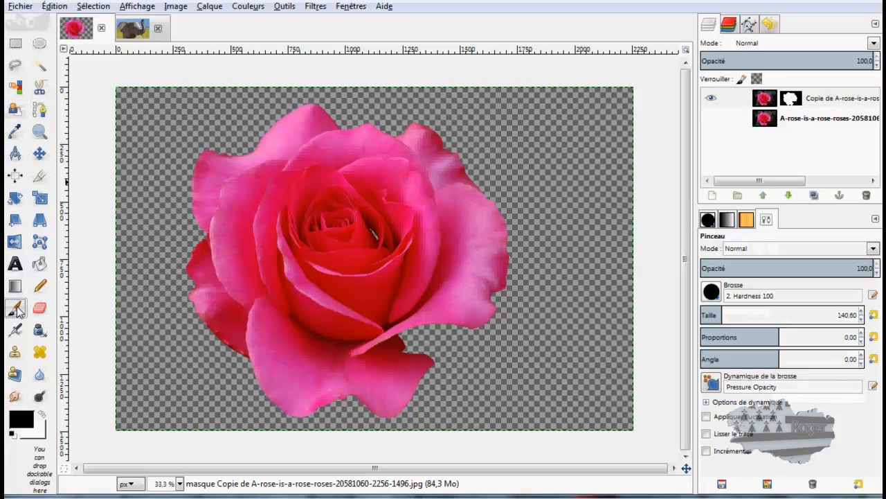
left_click(43, 415)
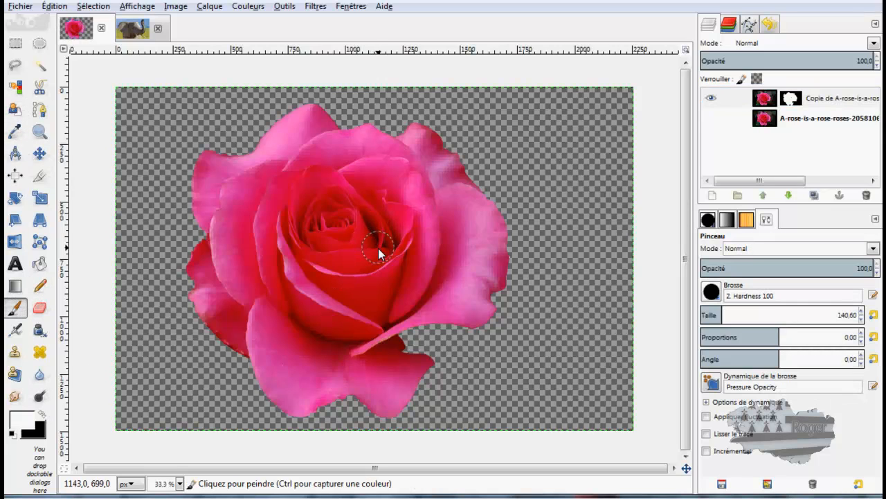
left_click(378, 248)
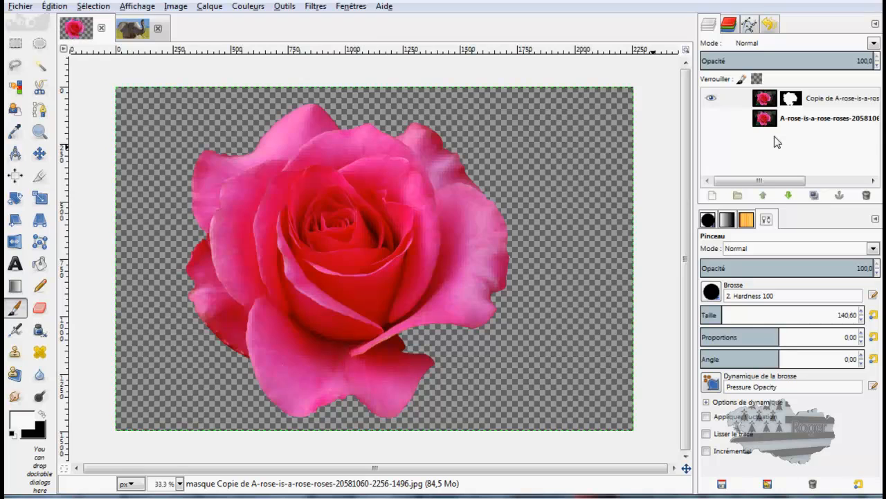
Add a white-filled 2256 x 1496 px layer named Calque and move it beneath the masked rose layer
left_click(715, 196)
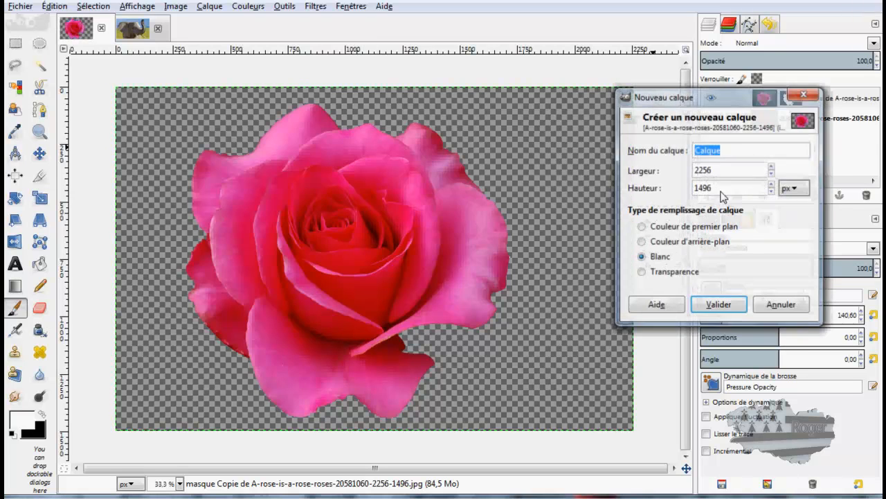
left_click(717, 305)
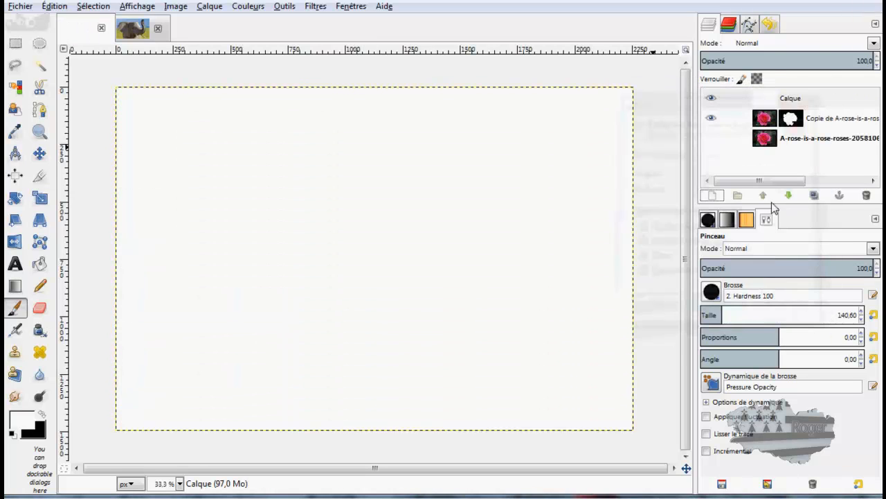
left_click(787, 195)
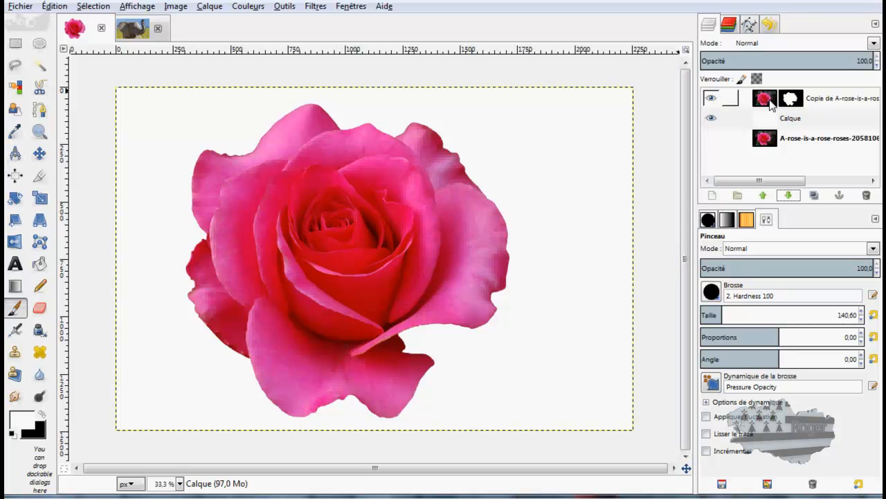
Hide and reshow the white layer to compare the rose cutout on both backgrounds, and make the masked rose layer active
left_click(711, 118)
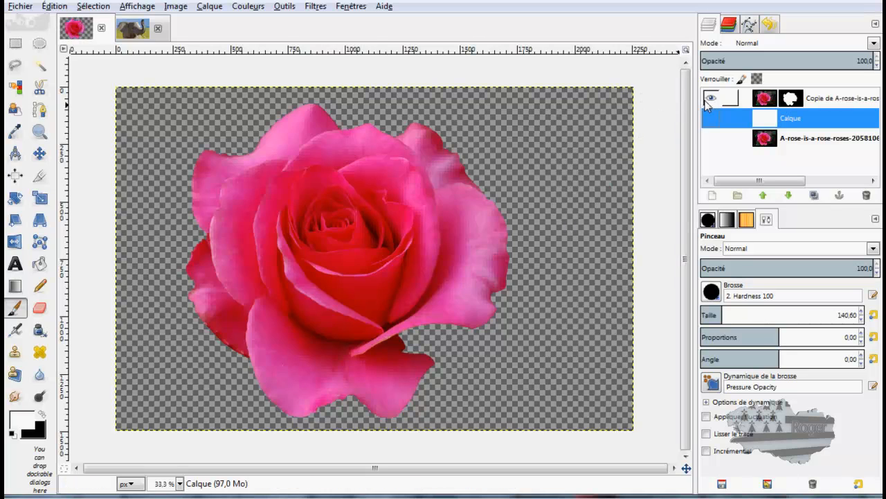
left_click(824, 99)
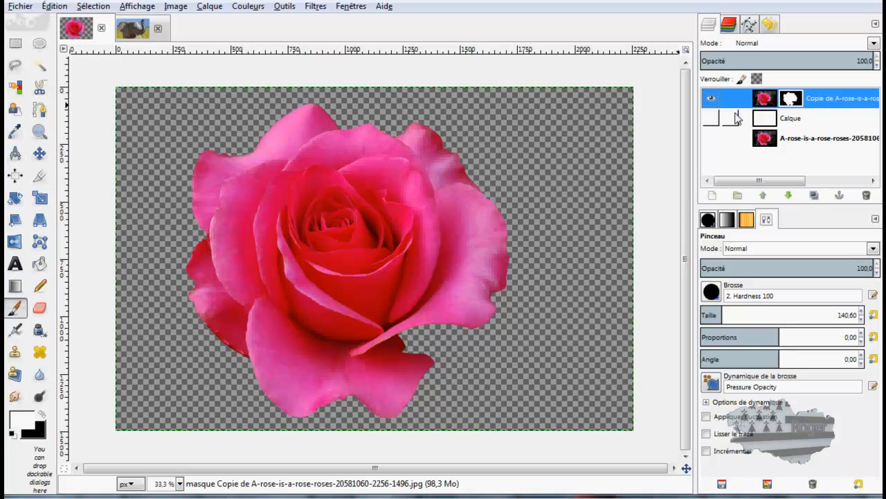
left_click(712, 118)
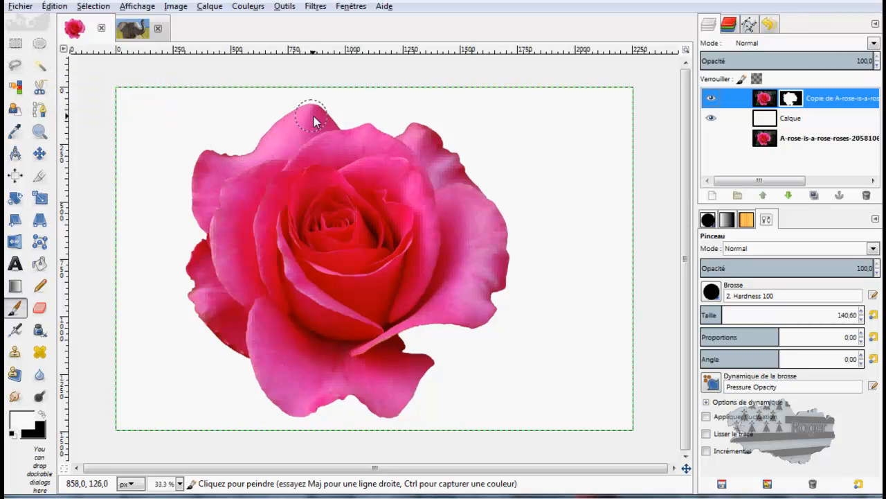
Switch to the elephant image and reduce the Paintbrush size to 22.81
left_click(132, 31)
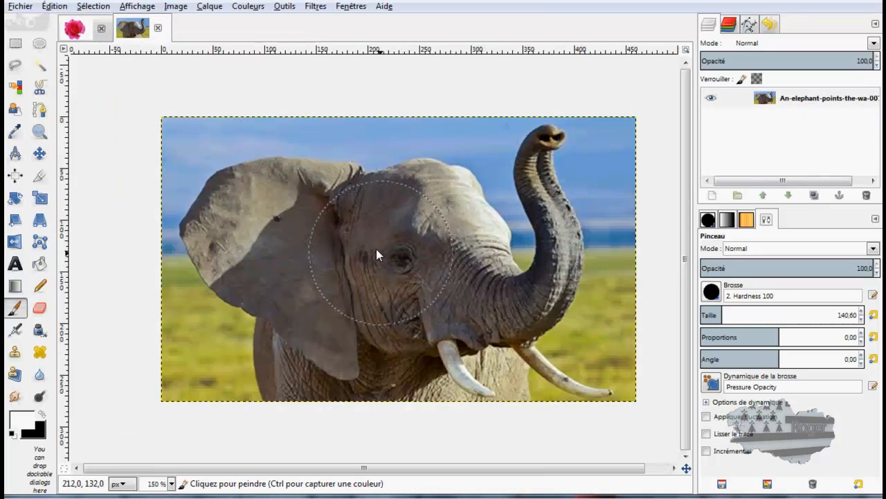
left_click(74, 28)
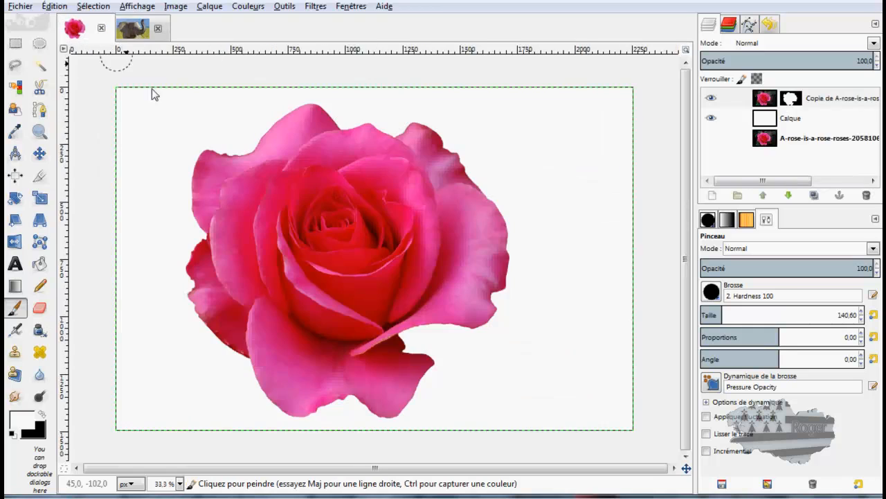
left_click(141, 30)
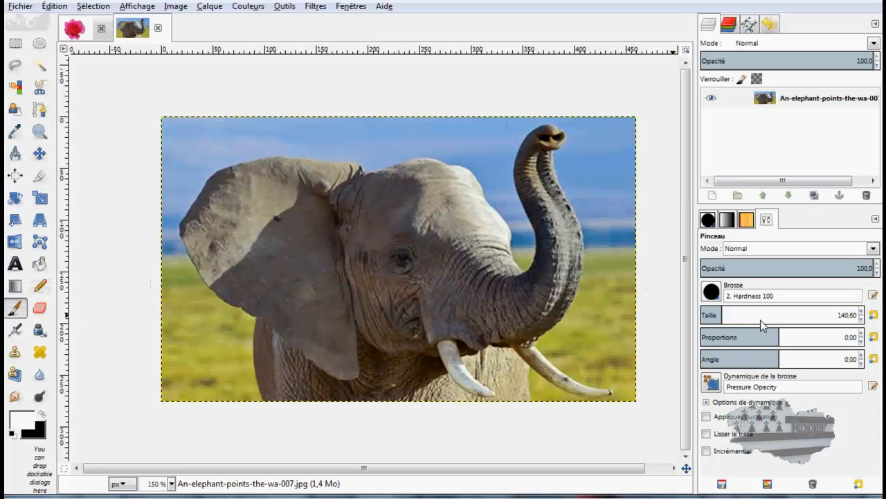
left_click(713, 315)
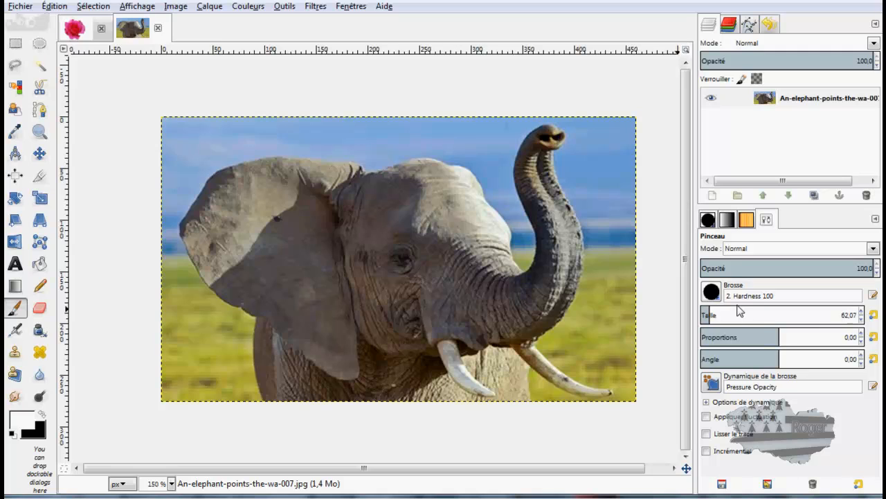
left_click_drag(741, 315, 706, 316)
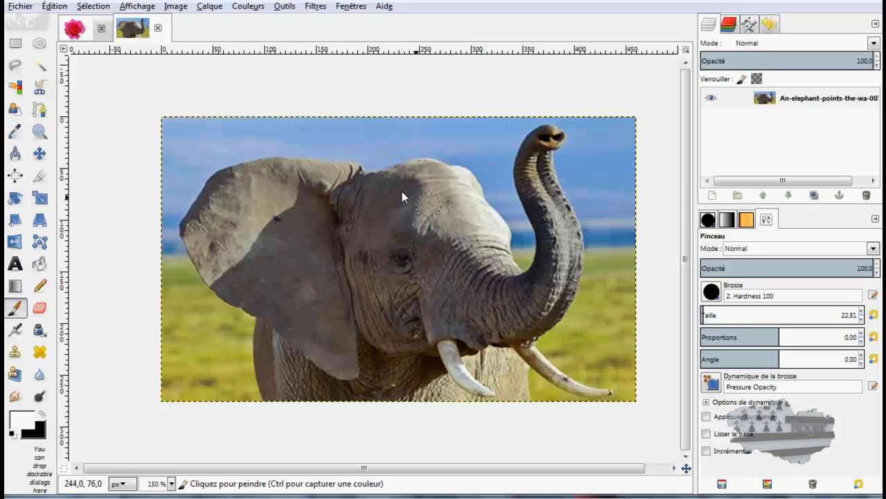
Start a rough Foreground Select outline around the elephant's large ear, down the back of its body and along below the image edge
left_click(14, 109)
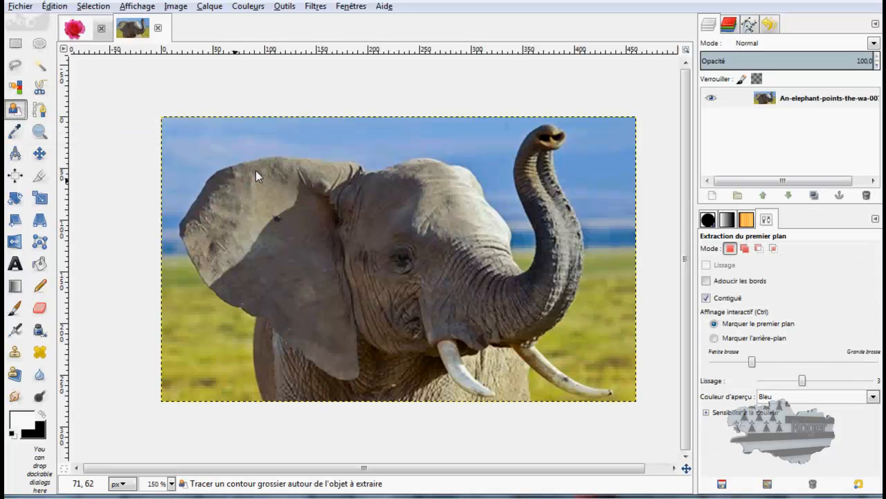
mouse_move(265, 154)
left_mouse_down()
mouse_move(211, 170)
mouse_move(174, 233)
left_mouse_up()
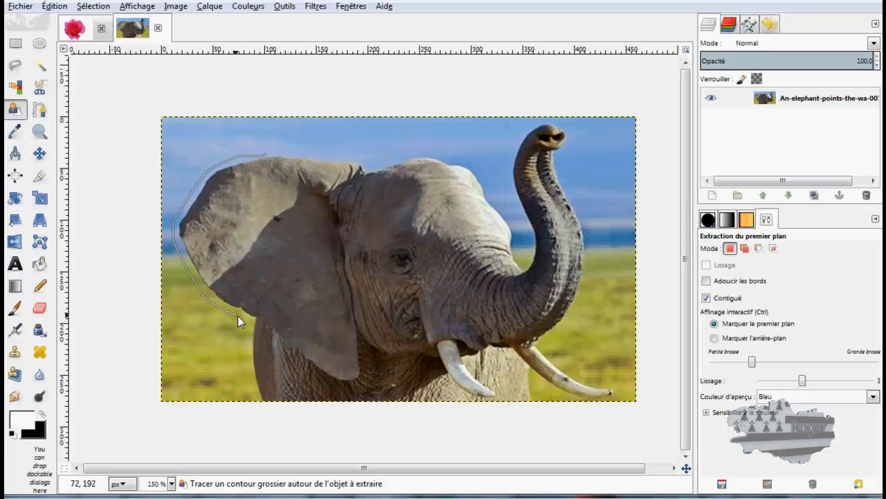
left_click_drag(251, 369, 257, 403)
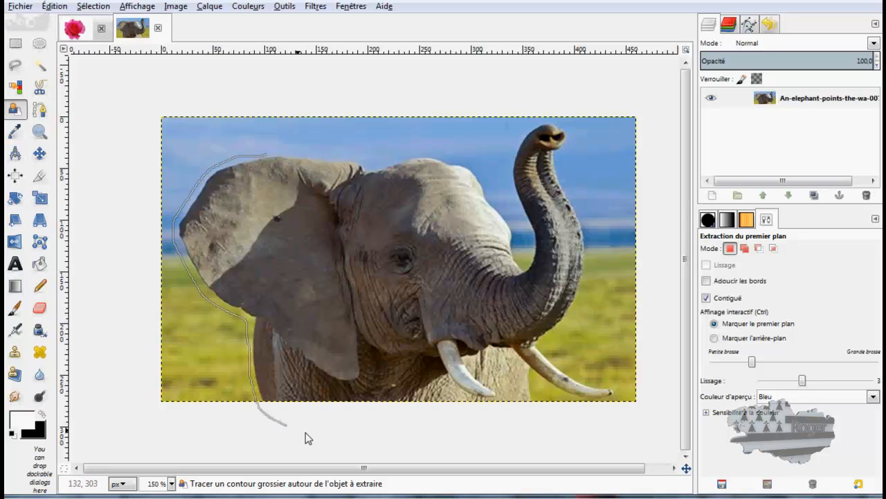
left_click_drag(305, 432, 531, 435)
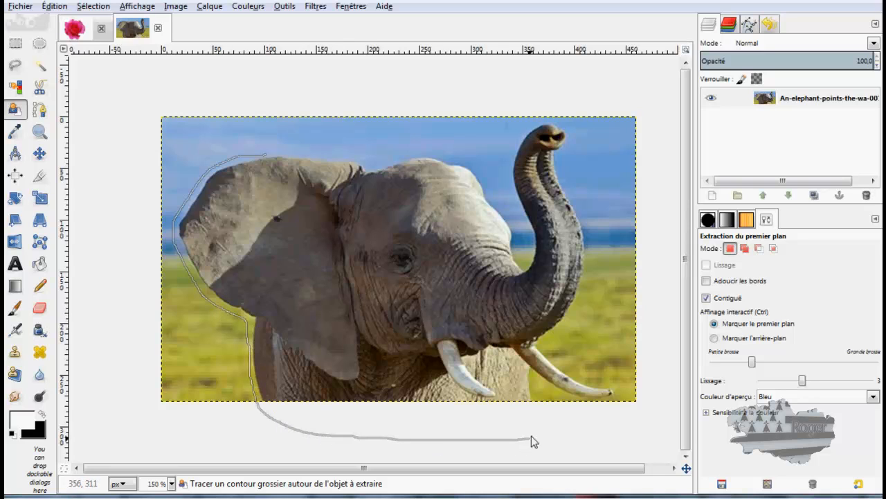
Continue the rough outline around the projecting tusk and up the outer edge of the raised trunk
left_click(550, 389)
left_click(582, 403)
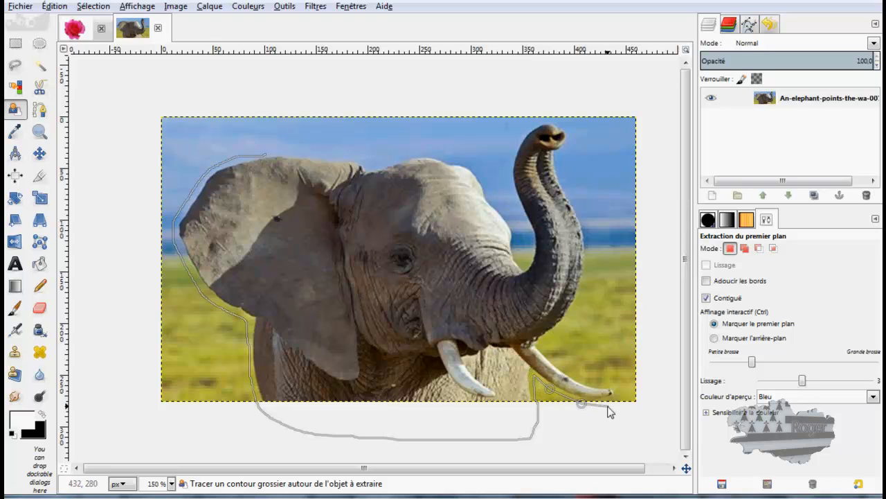
mouse_move(615, 399)
left_mouse_down()
mouse_move(625, 395)
mouse_move(614, 385)
mouse_move(574, 375)
left_mouse_up()
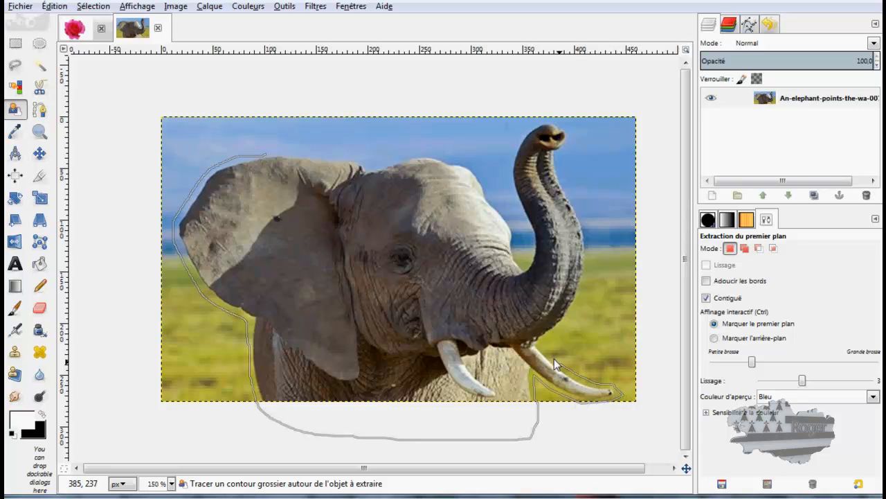
left_click_drag(541, 343, 542, 342)
left_click(584, 294)
left_click(580, 209)
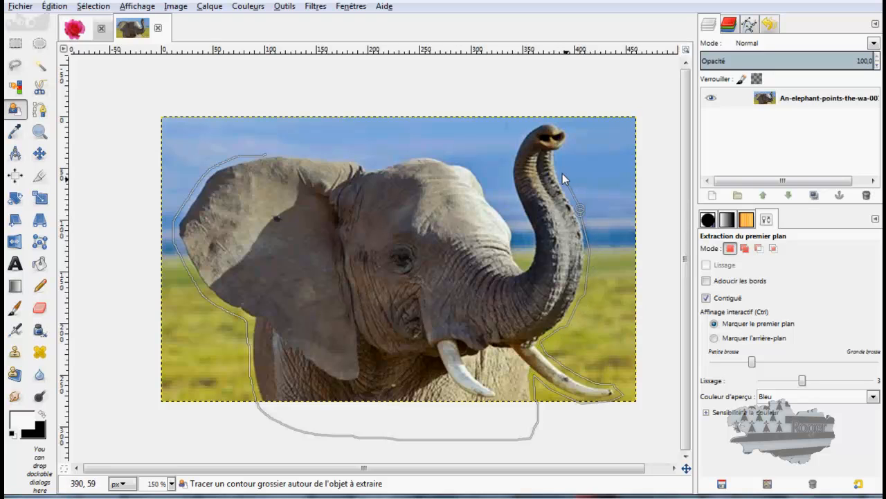
Carry the rough outline around the trunk's tip and down its inner edge towards the forehead
left_click(558, 165)
left_click(559, 153)
left_click(570, 139)
left_click(544, 118)
left_click(529, 124)
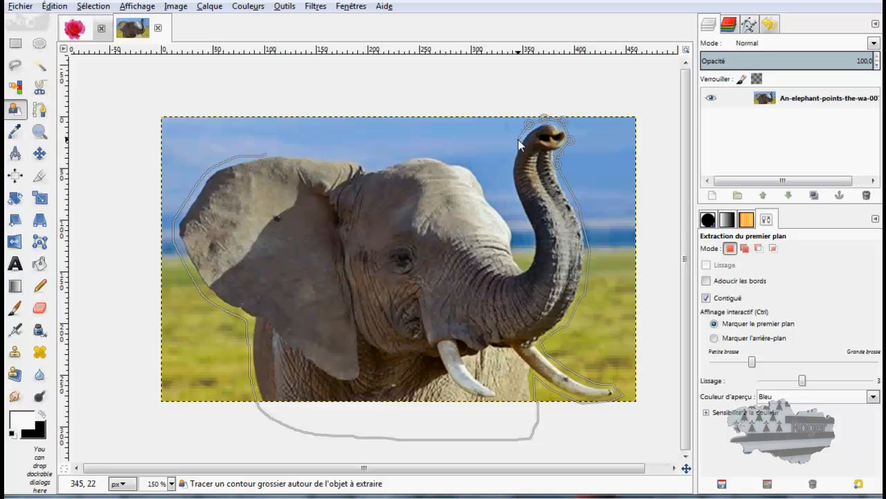
left_click(518, 139)
left_click(513, 157)
left_click(509, 179)
left_click(529, 238)
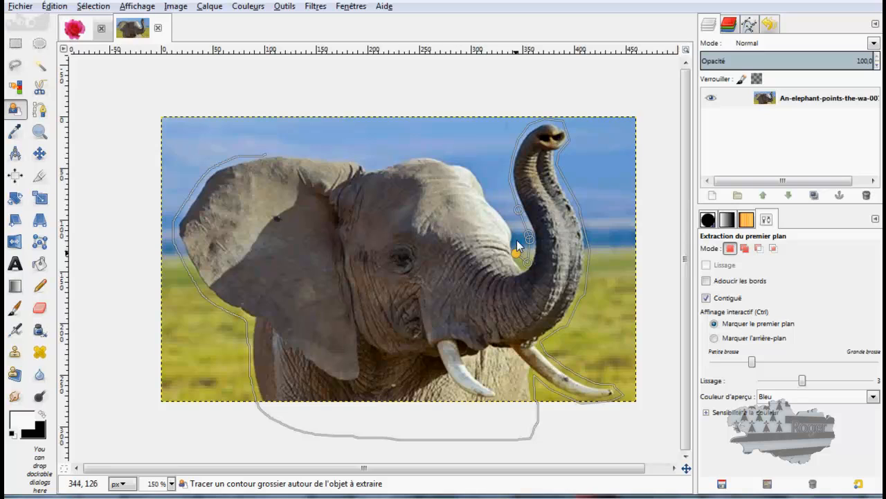
Trace the rough outline over the forehead, head and top of the ear, and close it at its starting point
left_click(515, 236)
left_click(508, 216)
left_click(491, 196)
left_click(480, 173)
left_click(461, 161)
left_click(426, 152)
left_click(371, 169)
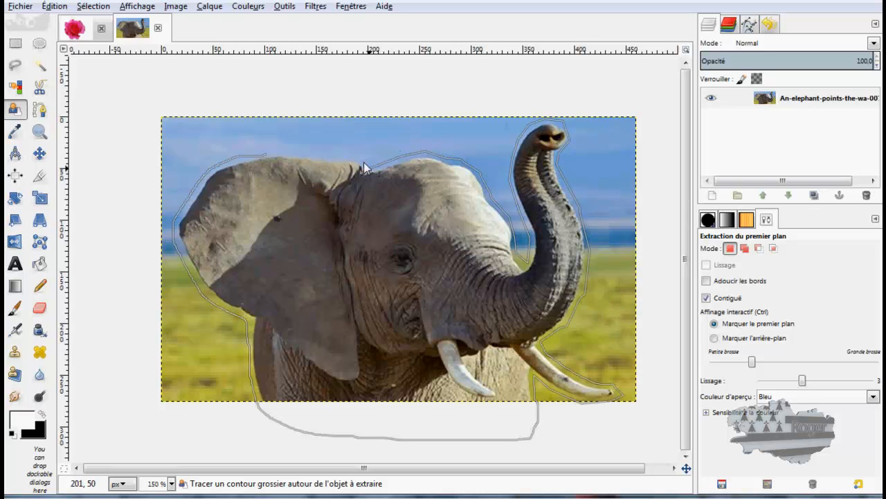
left_click(356, 159)
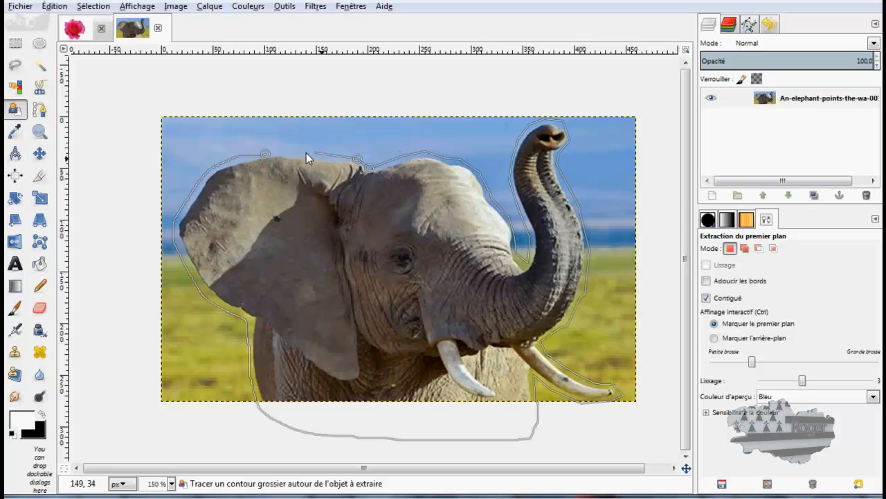
left_click(266, 152)
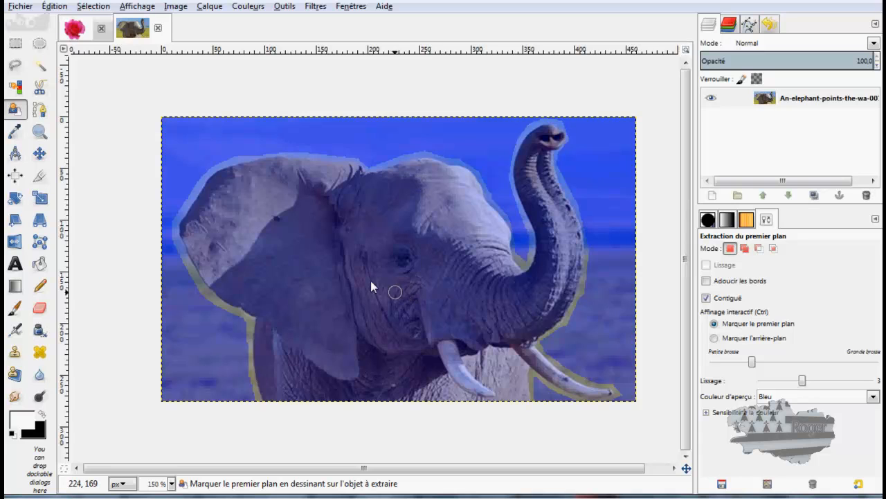
Mark the elephant as foreground with strokes along the ear, body, tusks, trunk and head and across its interior
mouse_move(237, 175)
left_mouse_down()
mouse_move(193, 224)
mouse_move(233, 291)
mouse_move(270, 308)
mouse_move(281, 390)
mouse_move(512, 397)
mouse_move(441, 405)
mouse_move(287, 401)
mouse_move(474, 397)
mouse_move(506, 385)
mouse_move(516, 355)
mouse_move(517, 398)
mouse_move(520, 353)
mouse_move(532, 353)
mouse_move(552, 377)
mouse_move(539, 331)
left_mouse_up()
mouse_move(566, 277)
left_mouse_down()
mouse_move(567, 227)
mouse_move(543, 171)
mouse_move(547, 137)
mouse_move(528, 163)
mouse_move(532, 147)
mouse_move(528, 180)
mouse_move(549, 251)
mouse_move(535, 286)
mouse_move(505, 278)
mouse_move(493, 232)
mouse_move(443, 180)
left_mouse_up()
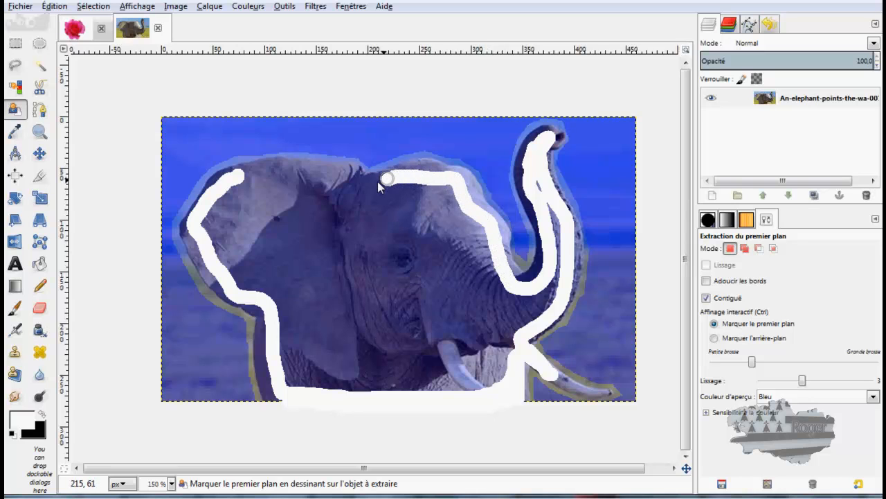
left_click_drag(357, 188, 330, 179)
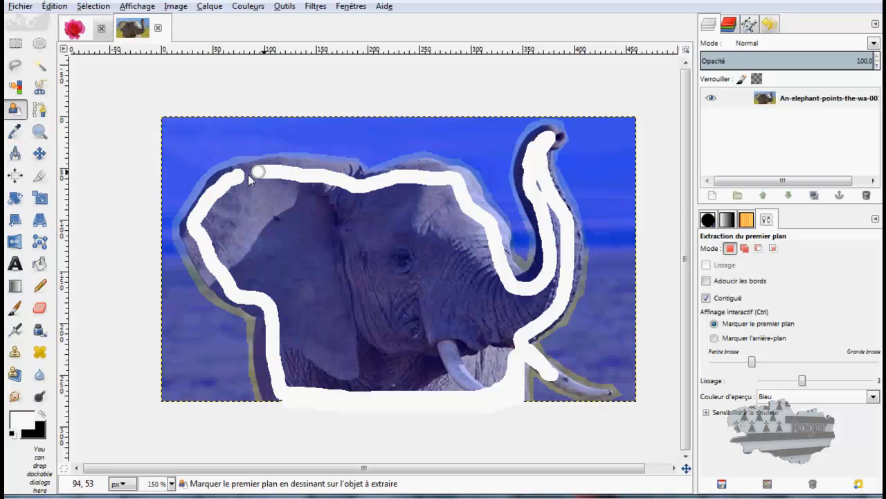
mouse_move(249, 175)
left_mouse_down()
mouse_move(326, 207)
mouse_move(361, 234)
mouse_move(419, 255)
mouse_move(386, 259)
mouse_move(403, 264)
mouse_move(416, 317)
left_mouse_up()
mouse_move(455, 356)
left_mouse_down()
mouse_move(472, 385)
mouse_move(444, 351)
mouse_move(468, 383)
mouse_move(490, 384)
mouse_move(458, 364)
mouse_move(336, 368)
mouse_move(375, 365)
left_mouse_up()
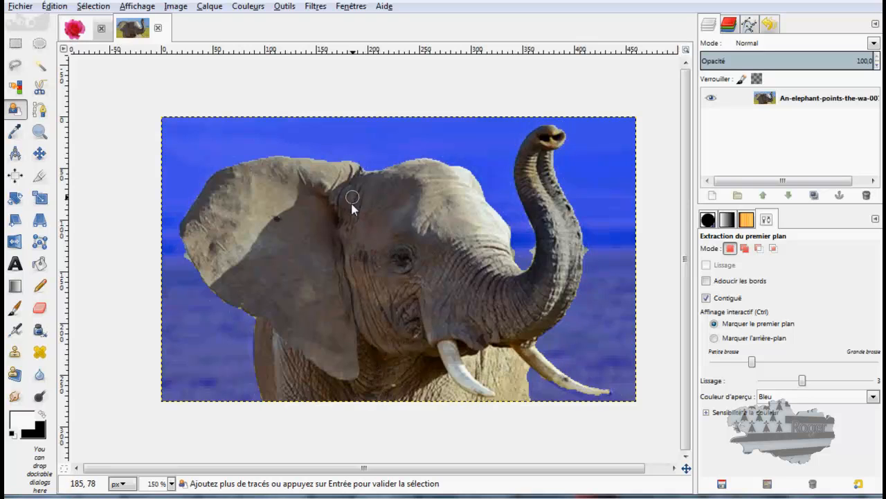
Try green (Vert) as the extraction preview colour, and settle on red (Rouge)
left_click(873, 396)
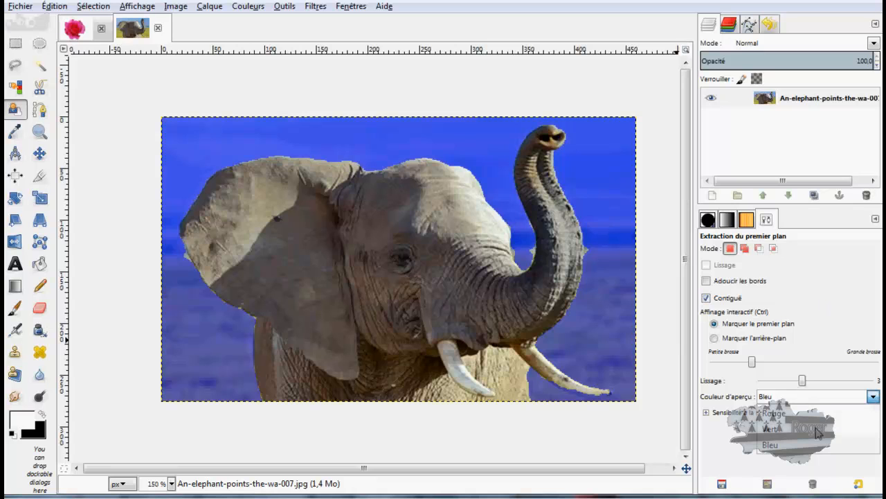
left_click(785, 430)
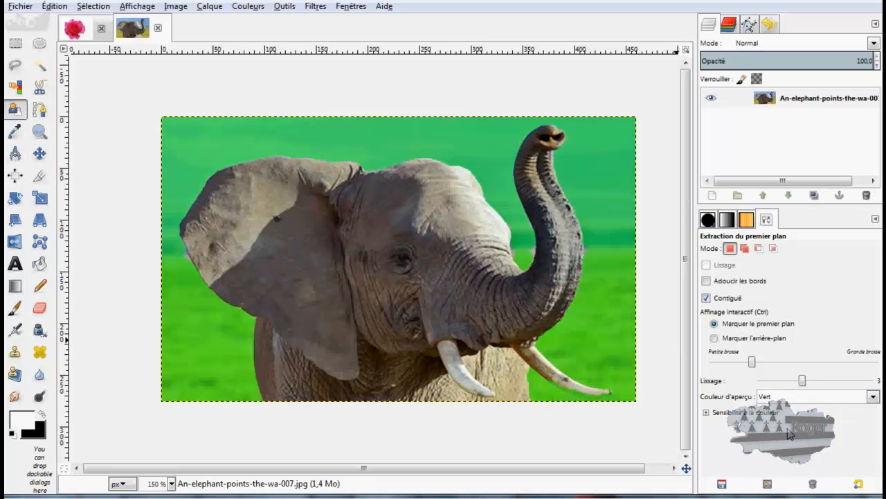
left_click(834, 399)
left_click(796, 419)
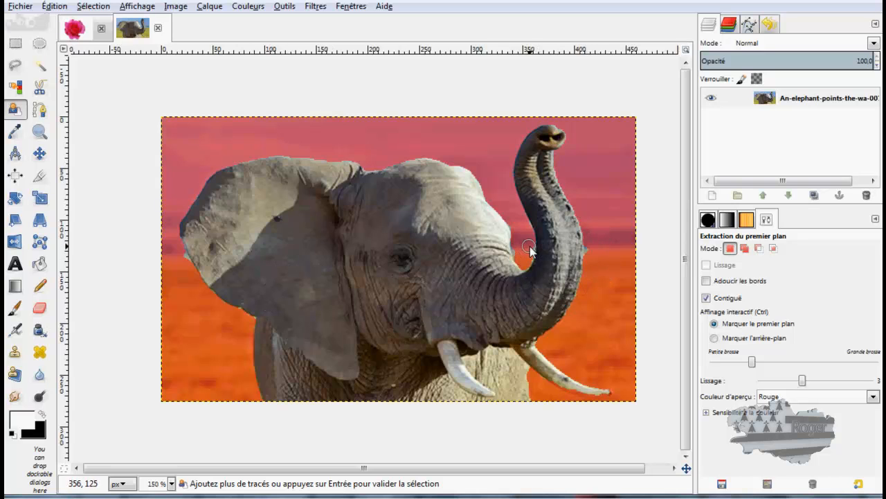
Mark the leftover background patch on the trunk's outer edge as background (Marquer l'arrière-plan)
scroll(538, 250, "up", 3)
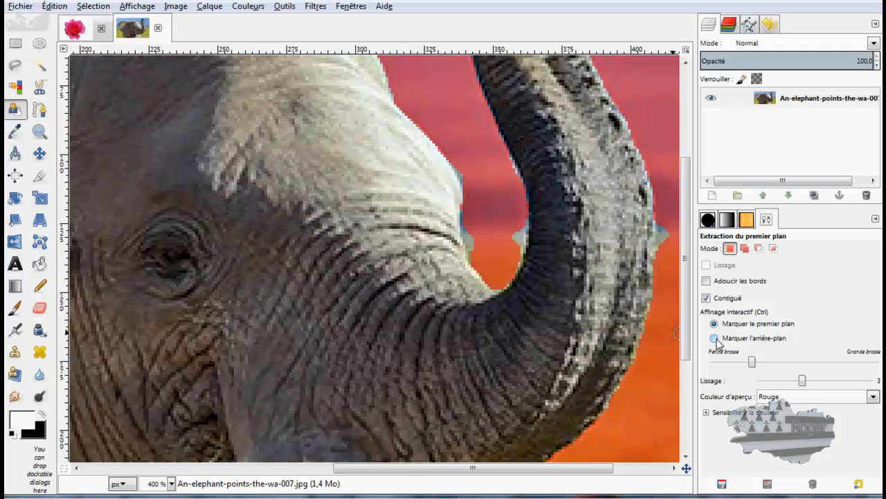
left_click(715, 338)
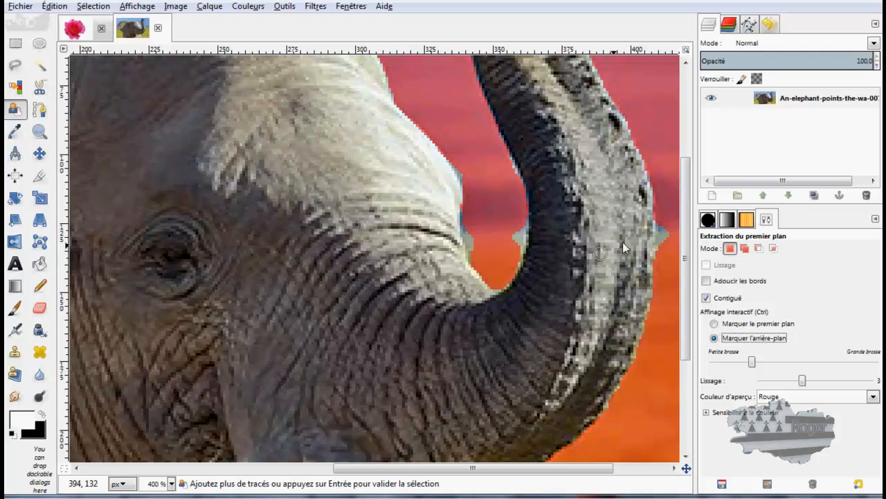
left_click_drag(668, 220, 663, 245)
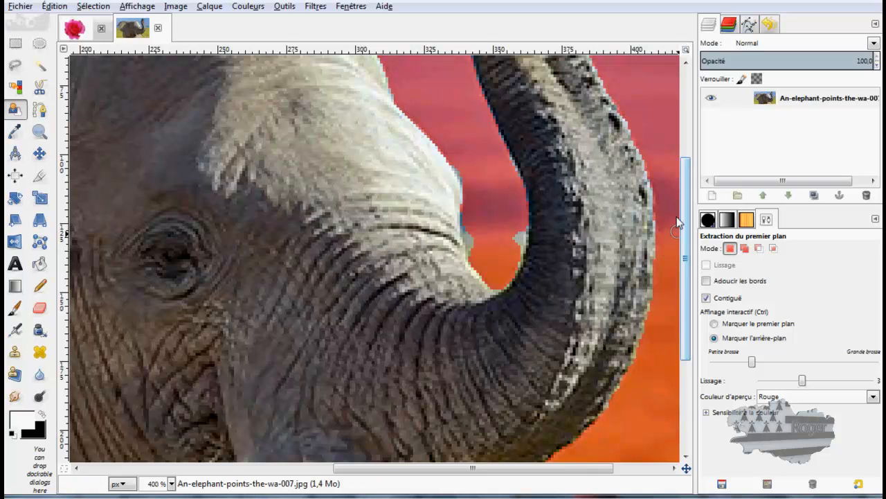
Mark the leftover background patches on both sides of the gap between the forehead and the trunk as background
mouse_move(499, 153)
left_mouse_down()
mouse_move(519, 194)
mouse_move(519, 250)
left_mouse_up()
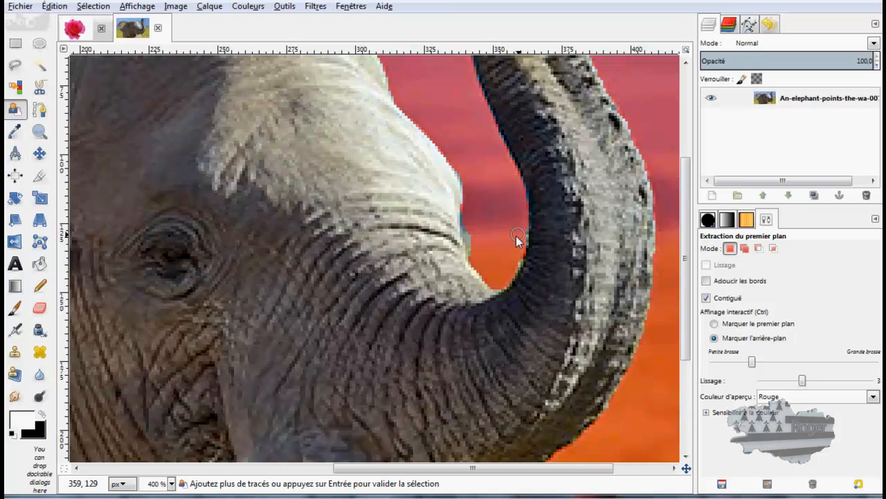
mouse_move(468, 236)
left_mouse_down()
mouse_move(477, 255)
mouse_move(489, 255)
left_mouse_up()
scroll(489, 254, "up", 5)
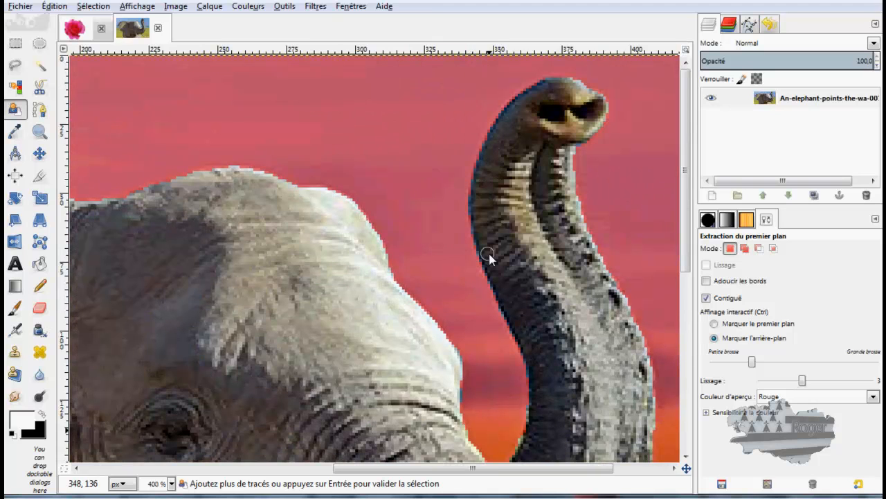
Mark the missing lower edge of the tusk beneath the trunk as foreground (Marquer le premier plan) with a smaller brush
scroll(450, 196, "down", 5, "ctrl")
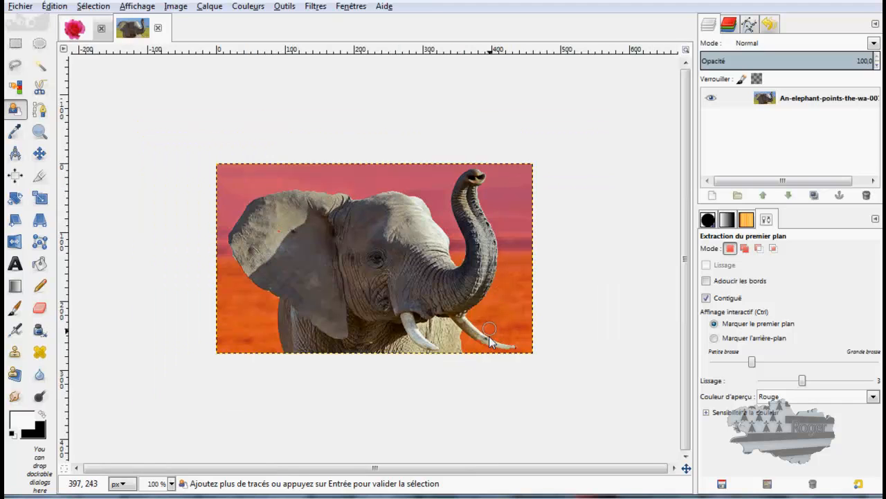
scroll(489, 355, "up", 2, "ctrl")
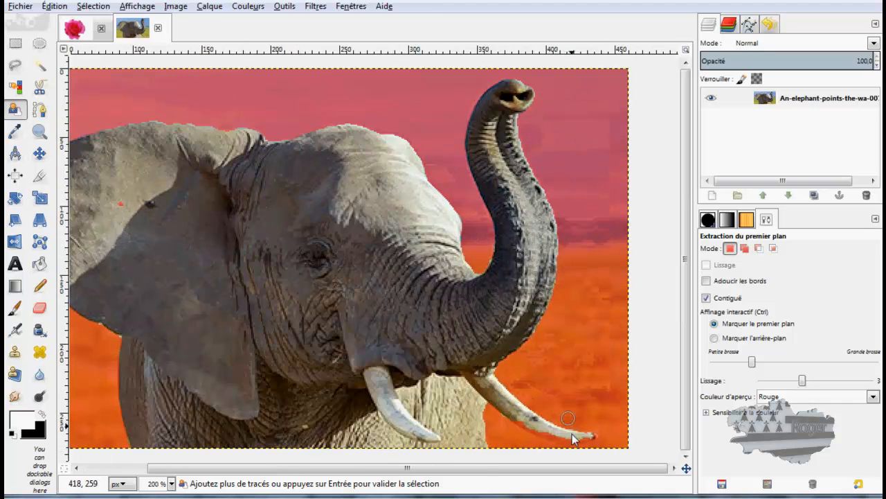
scroll(565, 451, "up", 2, "ctrl")
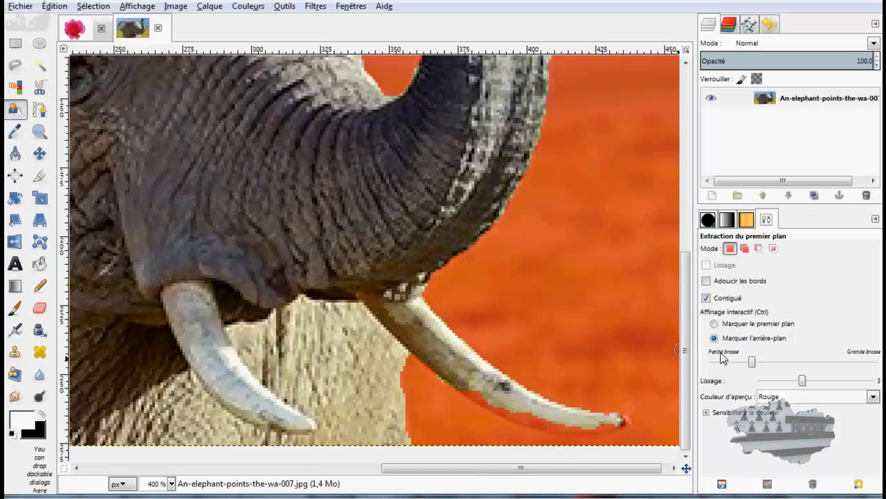
left_click(715, 325)
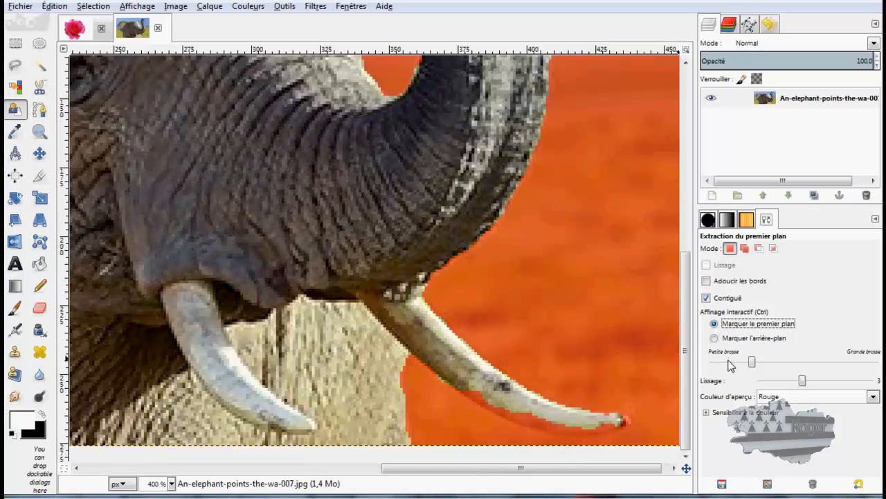
left_click(729, 361)
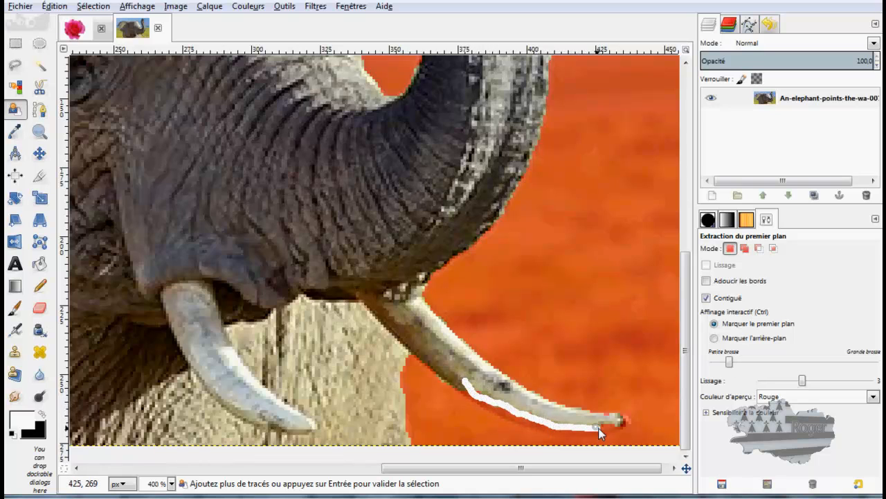
left_click_drag(607, 426, 609, 424)
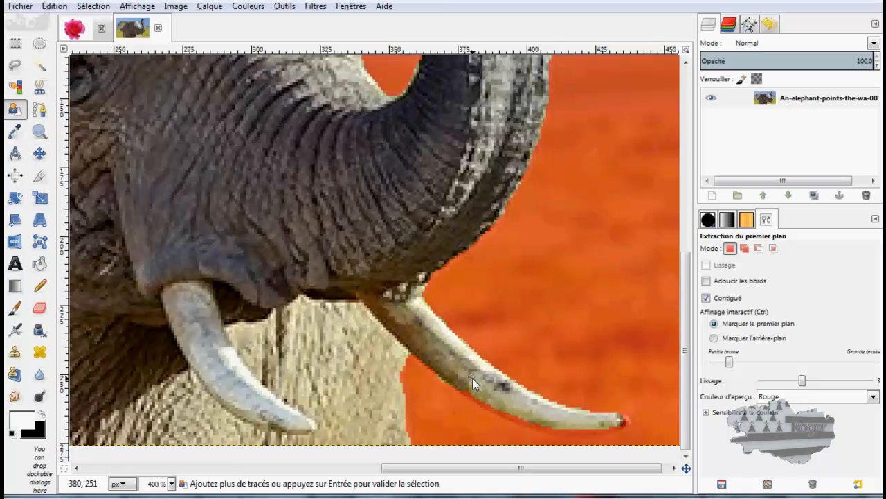
Mark the leftover patch along the ear's outer edge as background (Marquer l'arrière-plan)
key("ctrl")
scroll(474, 372, "down", 3)
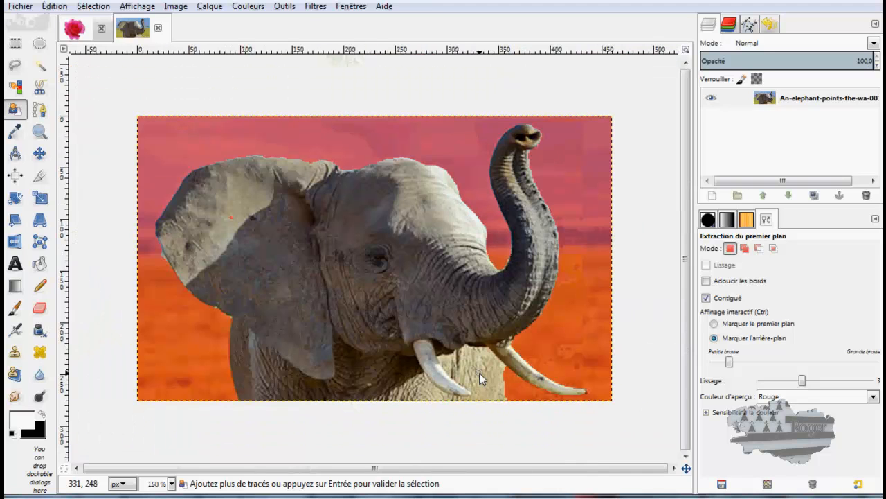
scroll(167, 256, "up", 5)
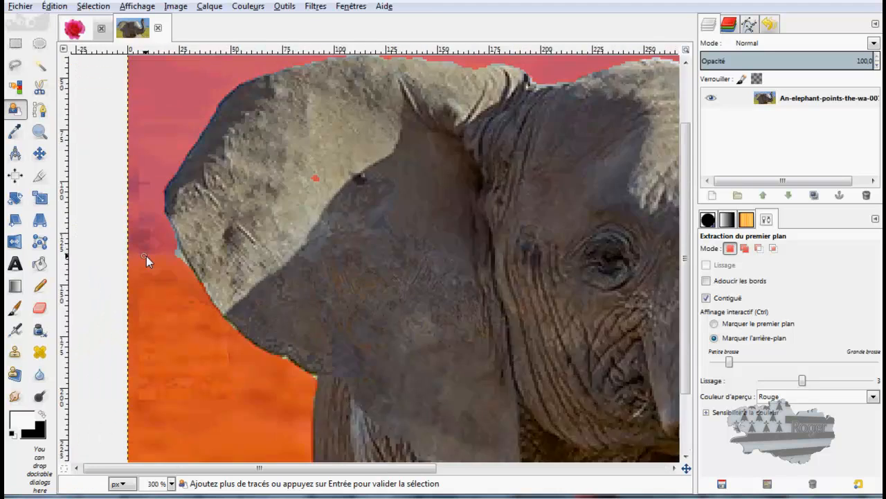
left_click(710, 323)
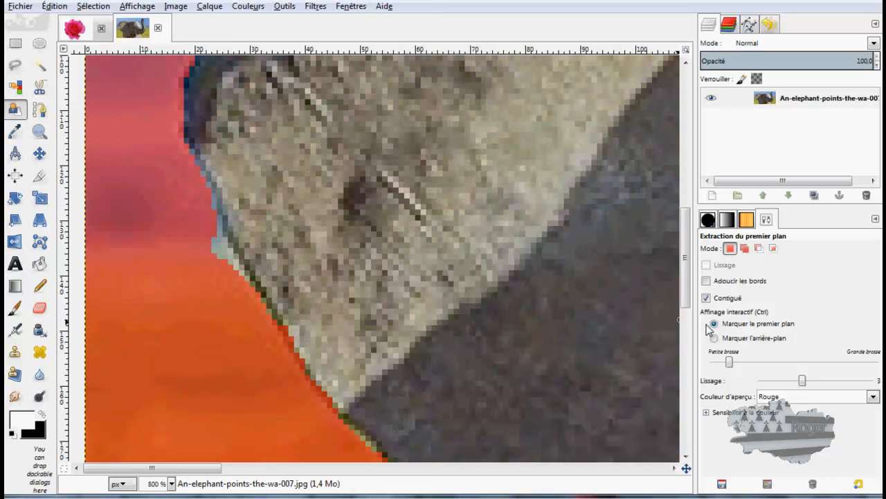
left_click(715, 339)
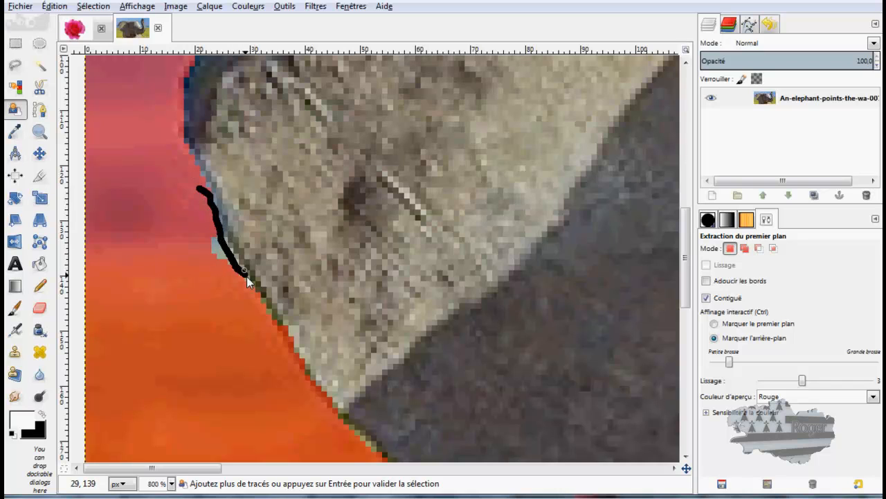
left_click_drag(263, 311, 266, 318)
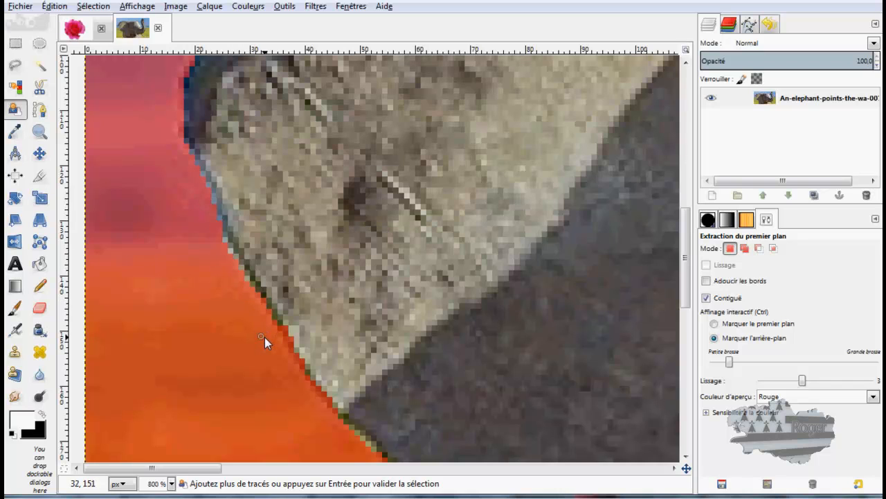
Validate the foreground extraction as a selection and add an alpha channel to the elephant layer
scroll(281, 351, "down", 5)
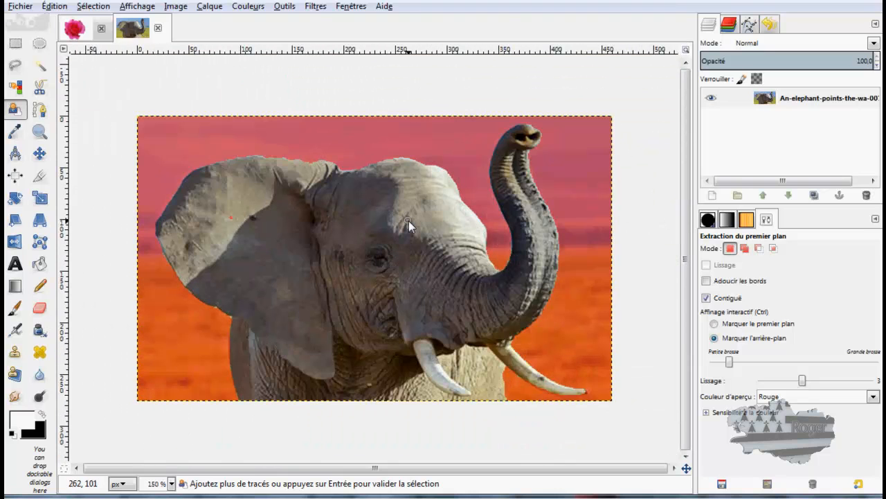
key("Return")
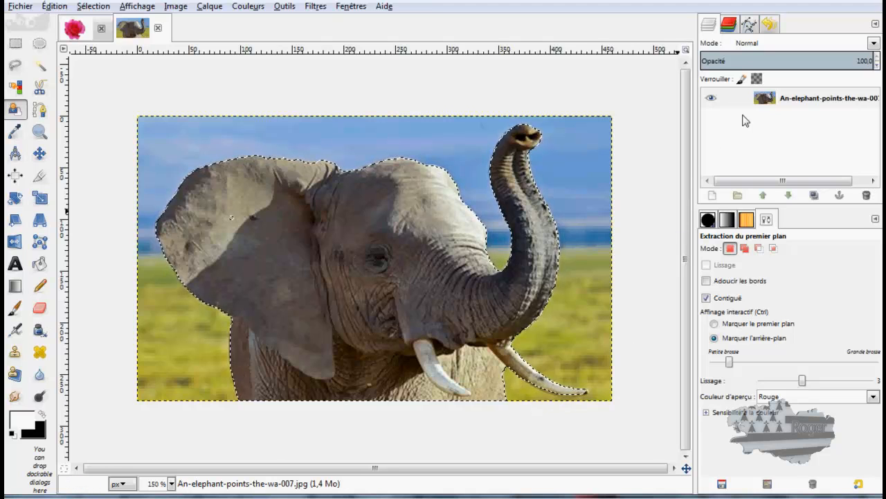
right_click(774, 102)
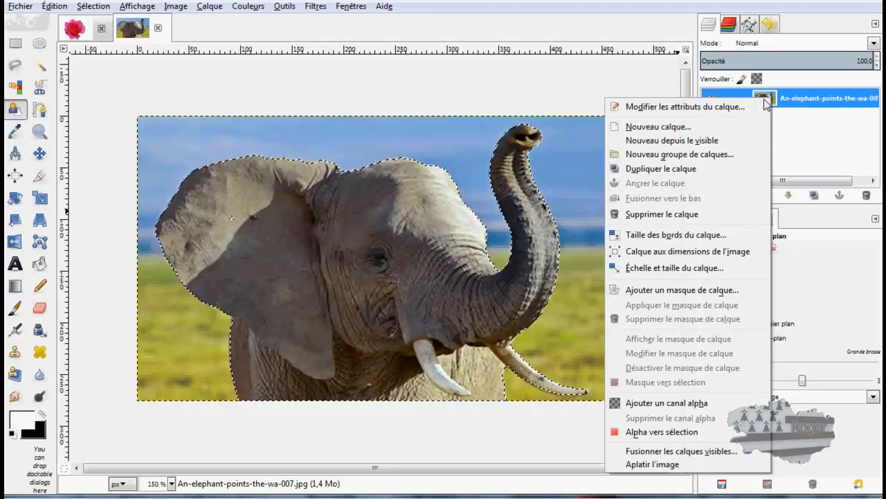
left_click(666, 403)
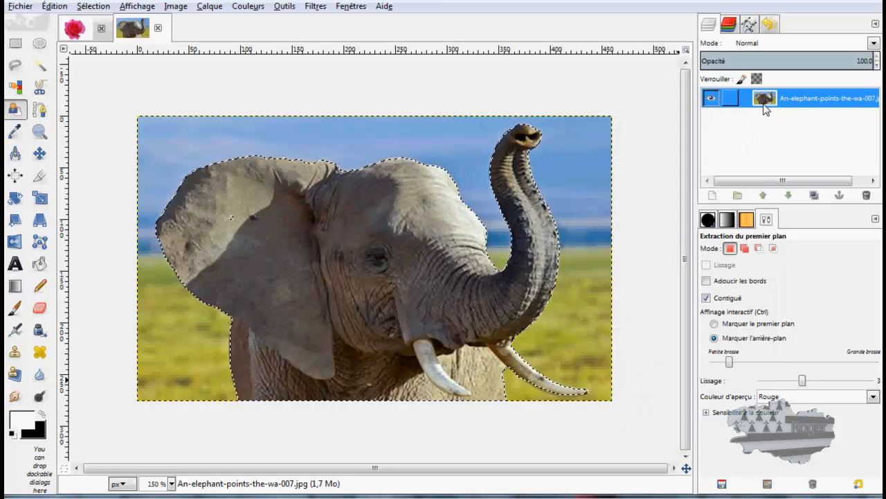
Duplicate the elephant layer and hide the original beneath the copy
left_click(814, 195)
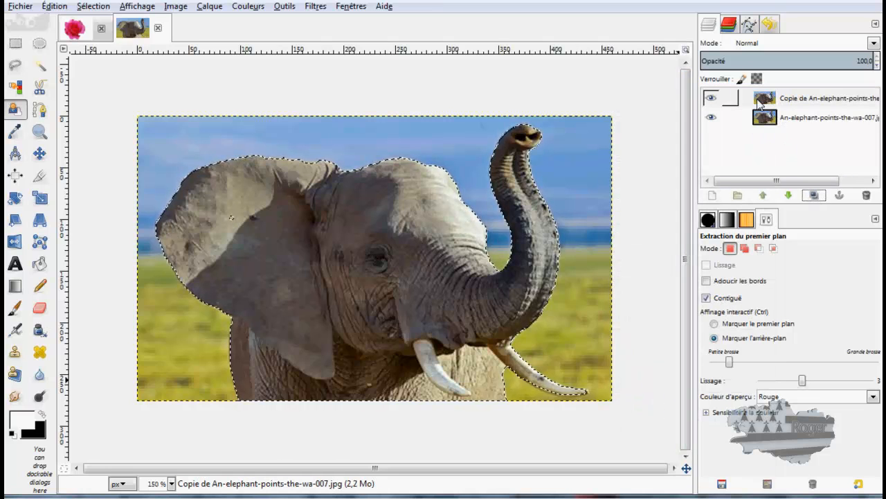
left_click(710, 118)
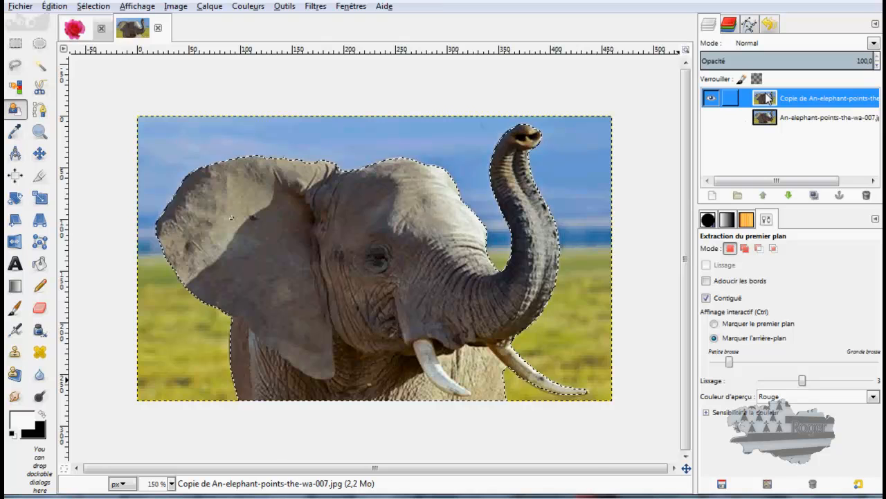
Add a layer mask to the elephant copy, initialised to Sélection, and clear the selection
right_click(769, 99)
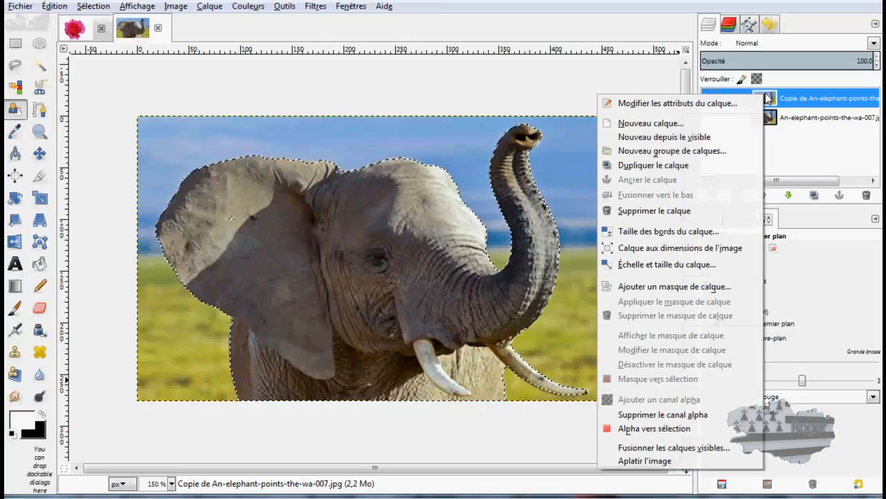
left_click(675, 286)
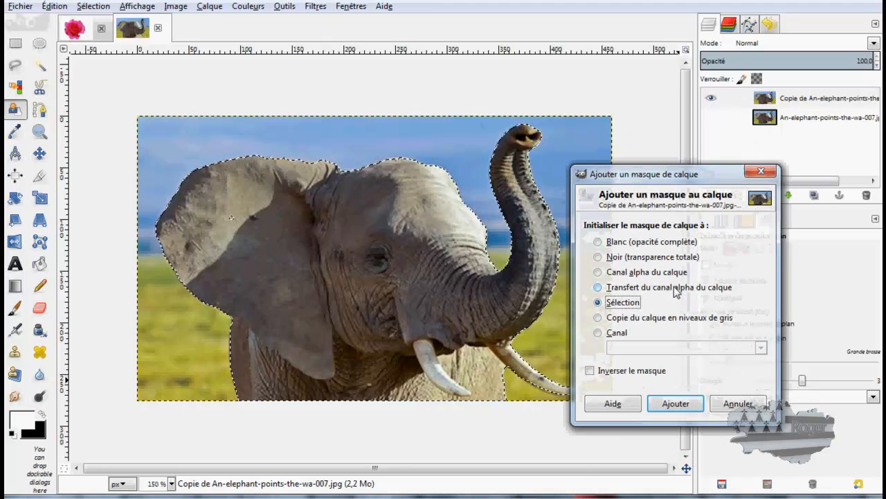
left_click(675, 404)
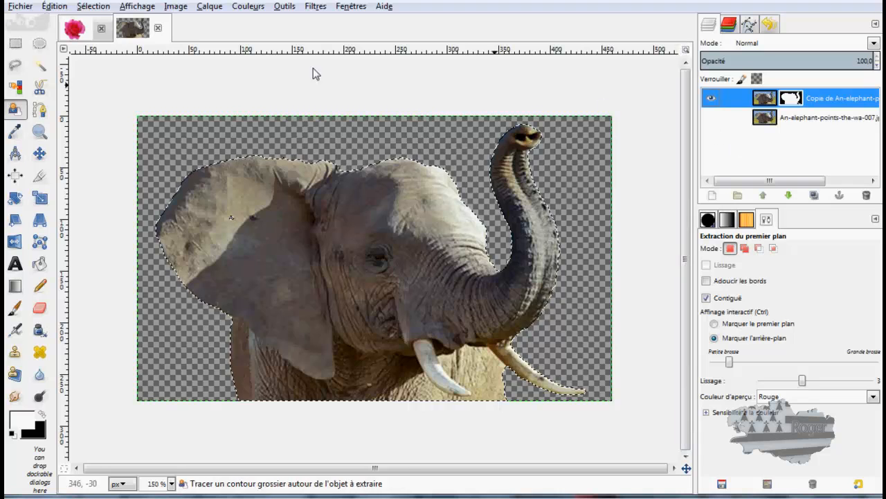
left_click(93, 7)
left_click(104, 38)
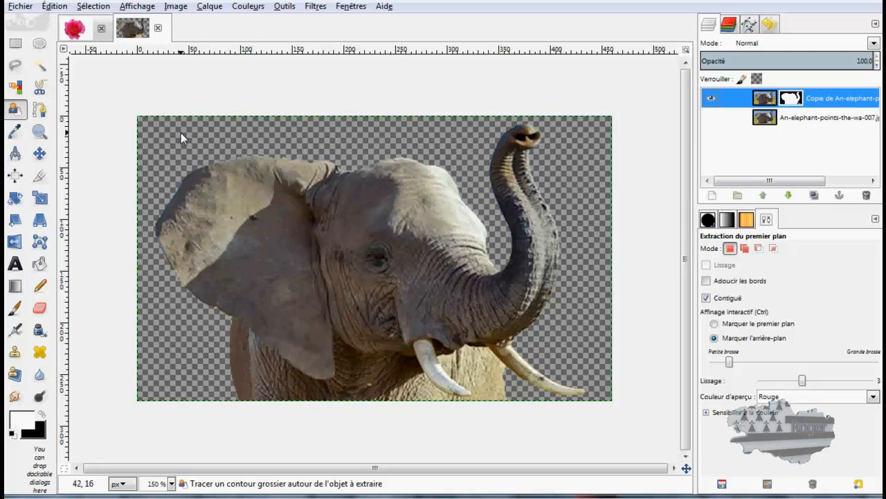
Undo the deselection and the added layer mask, checking the undo history
key("Return")
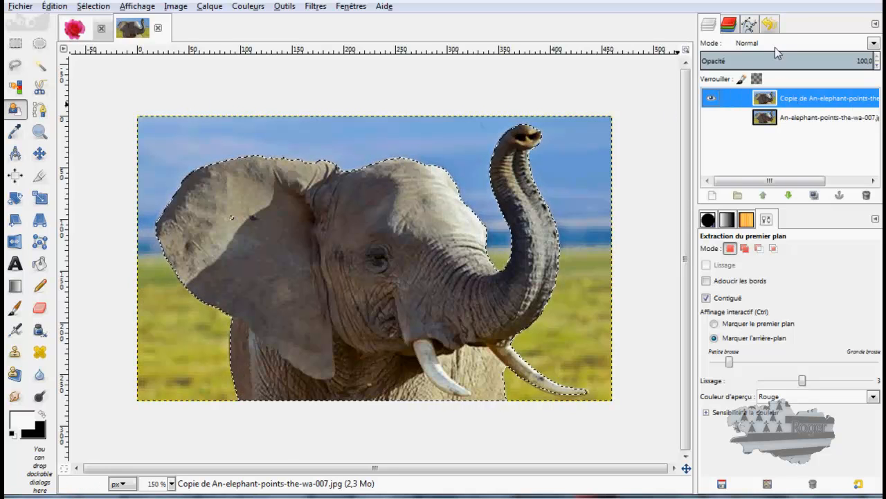
left_click(769, 25)
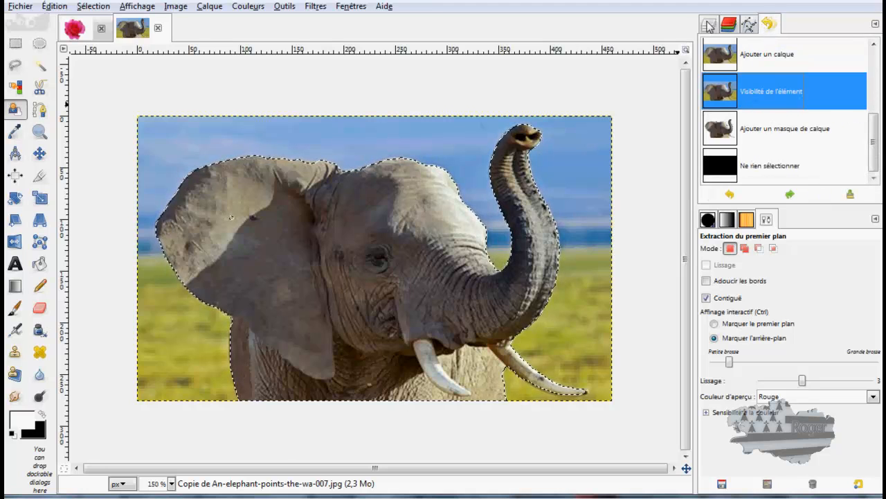
left_click(709, 26)
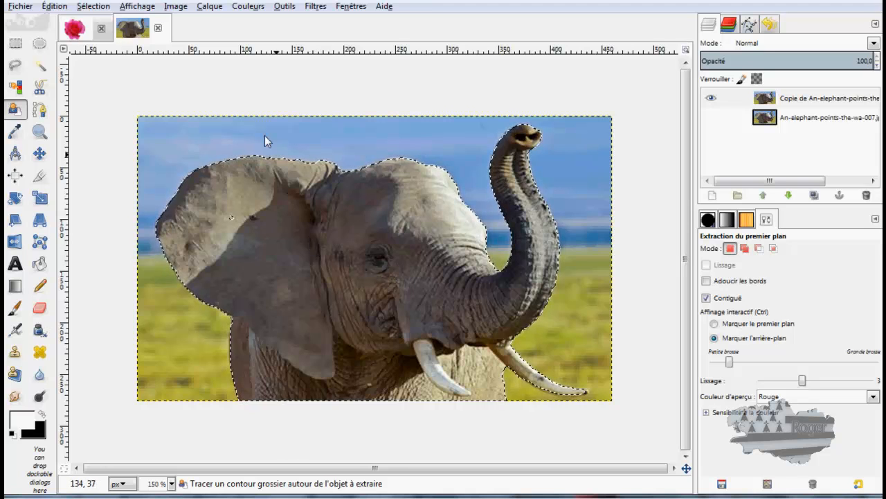
Shrink the elephant selection by 1 px with Réduire
left_click(95, 7)
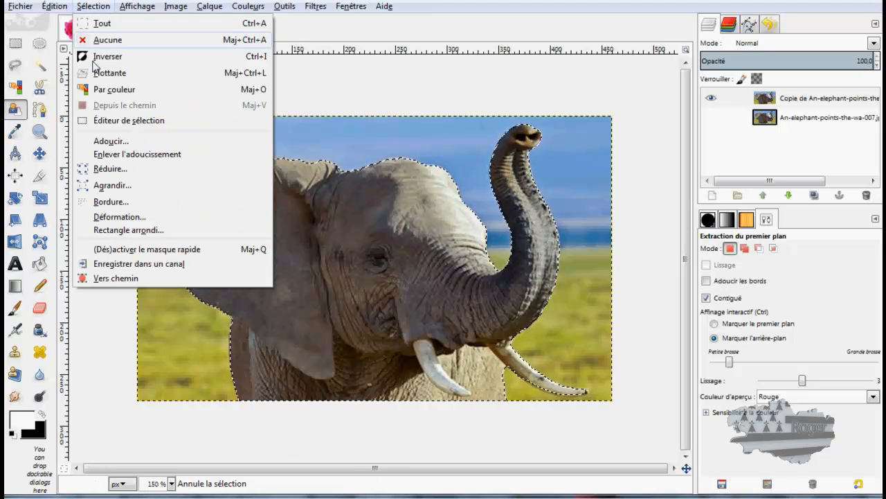
left_click(111, 168)
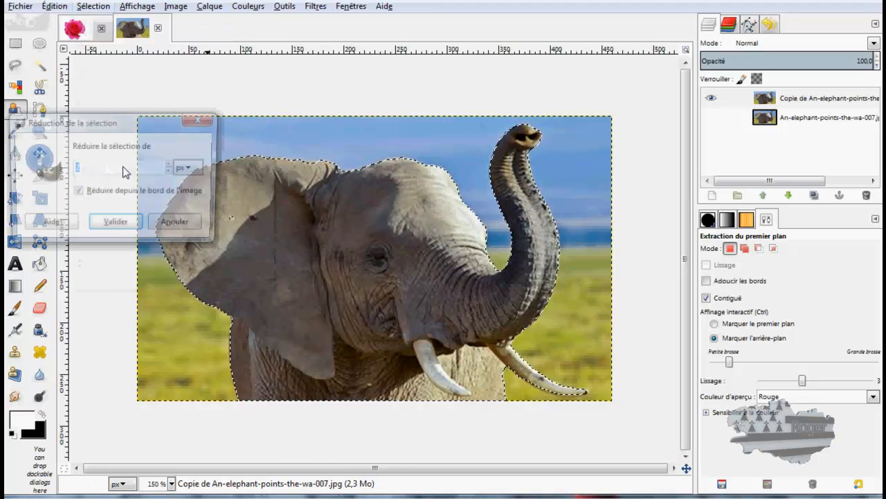
left_click(171, 171)
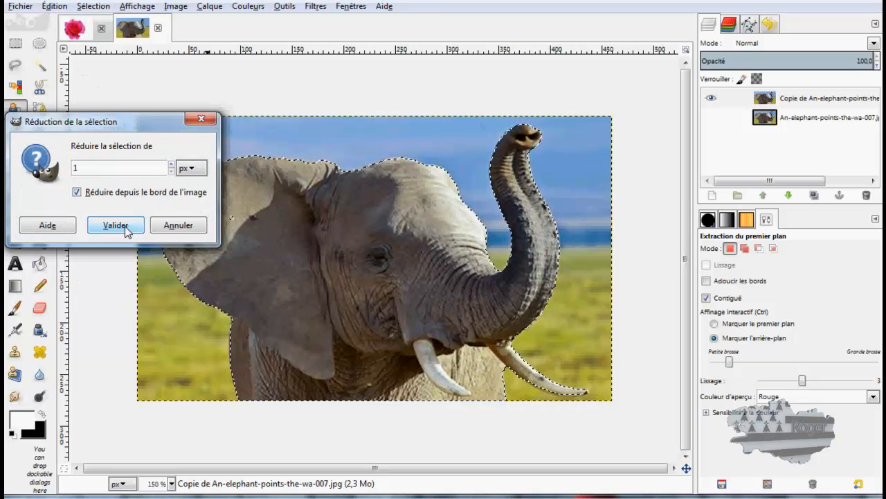
left_click(113, 224)
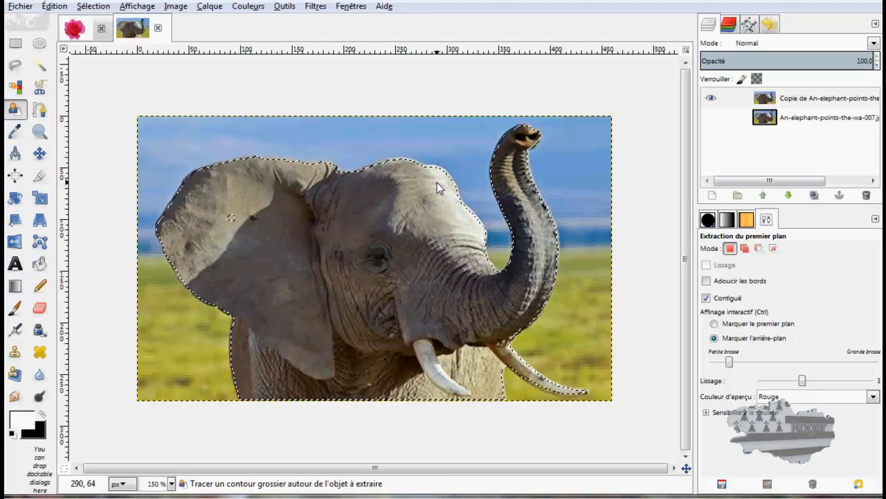
Add a layer mask based on the shrunken selection to the elephant copy
right_click(794, 97)
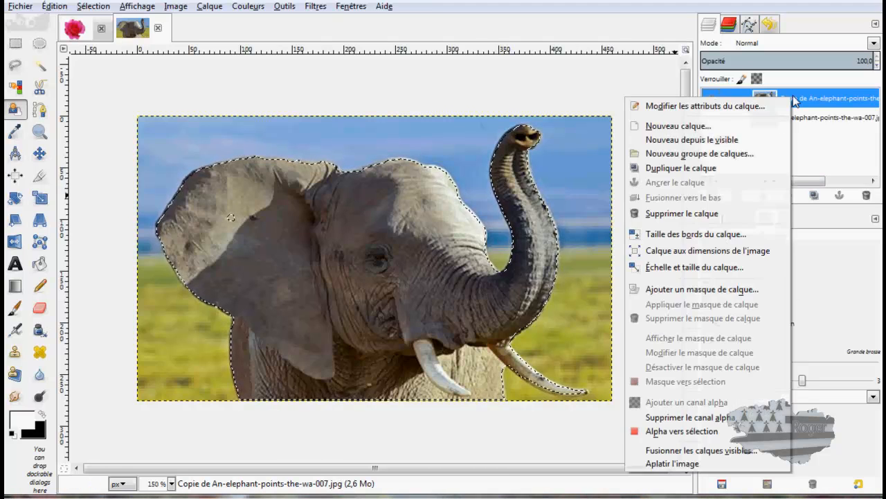
left_click(716, 289)
left_click(701, 408)
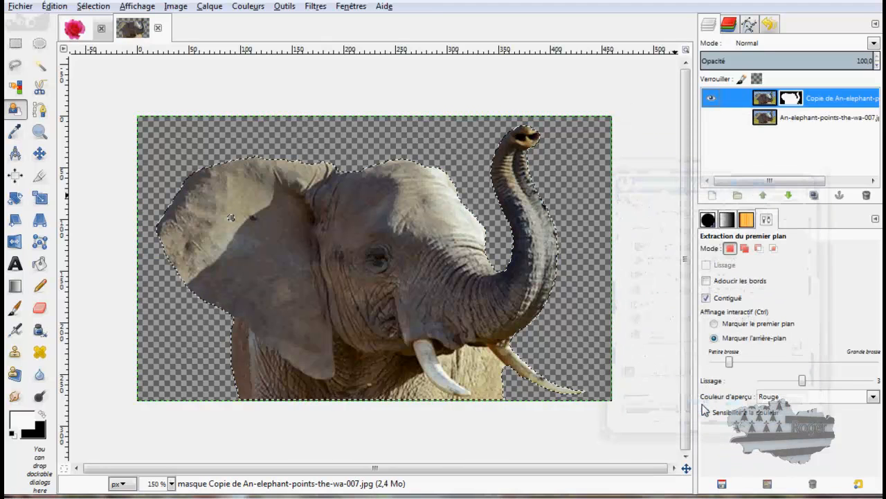
Clear the selection and make the mask of the elephant copy active
left_click(93, 6)
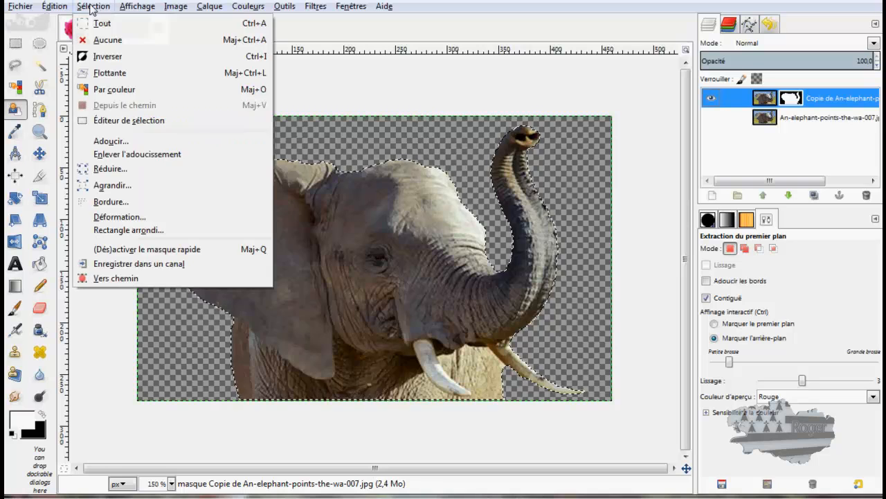
left_click(103, 38)
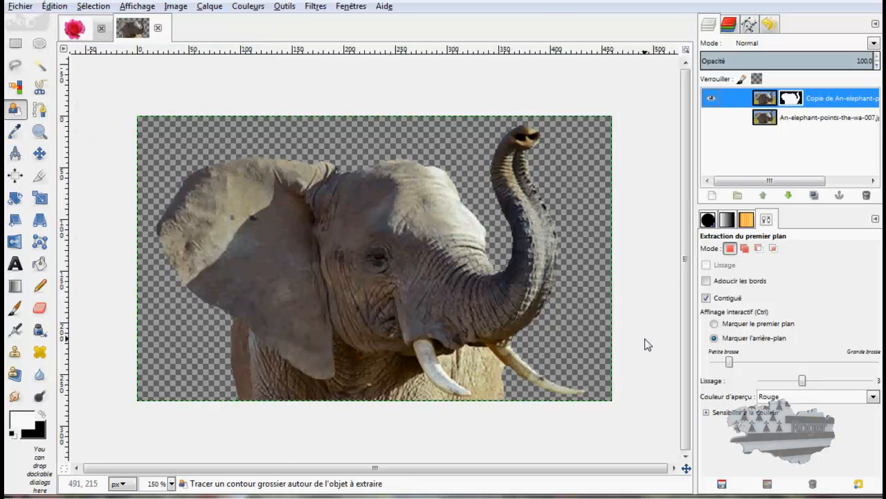
left_click(786, 102)
scroll(565, 405, "up", 2, "ctrl")
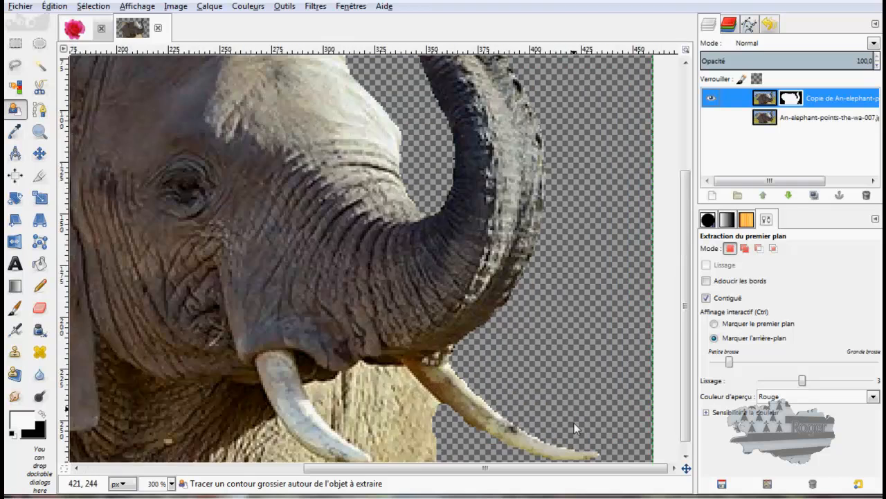
Restore the lower edge and tip of the far tusk by painting white on the mask with a 1 px Paintbrush
scroll(687, 277, "down", 1)
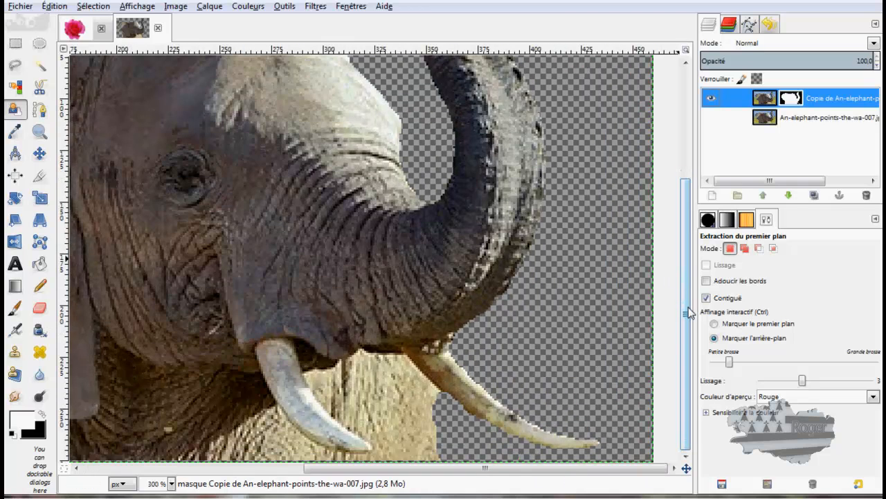
scroll(578, 459, "up", 1, "ctrl")
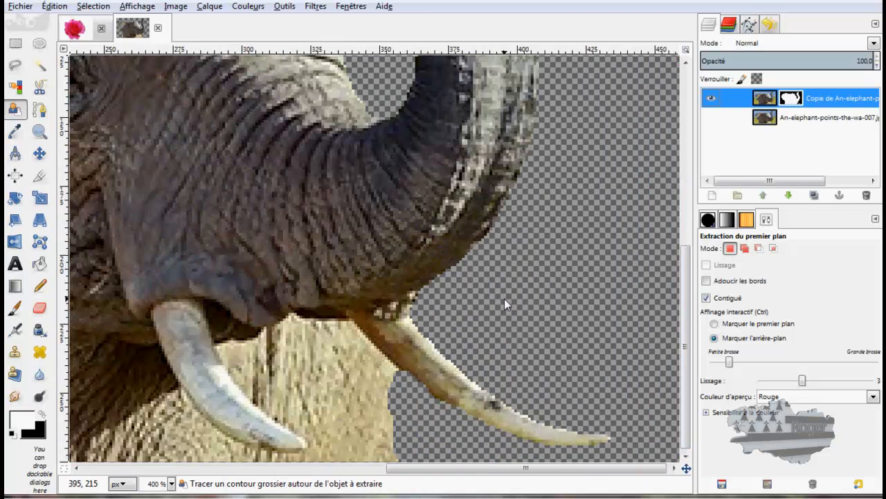
left_click(15, 307)
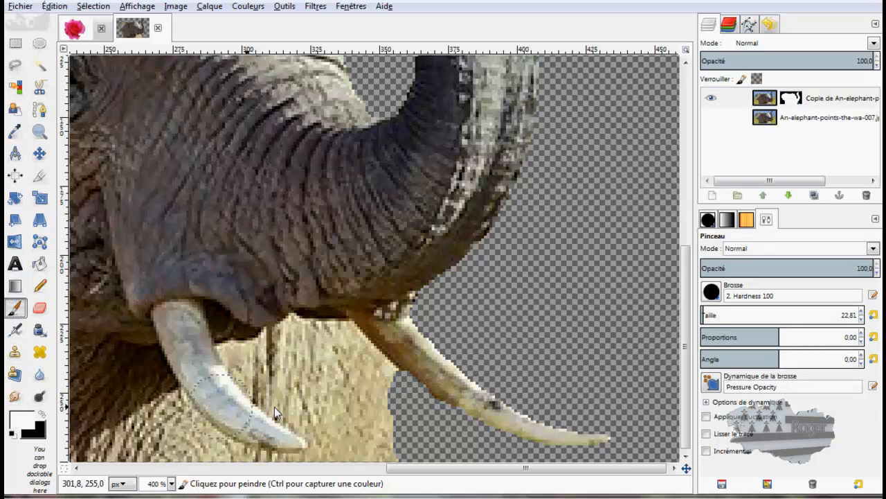
left_click(862, 320)
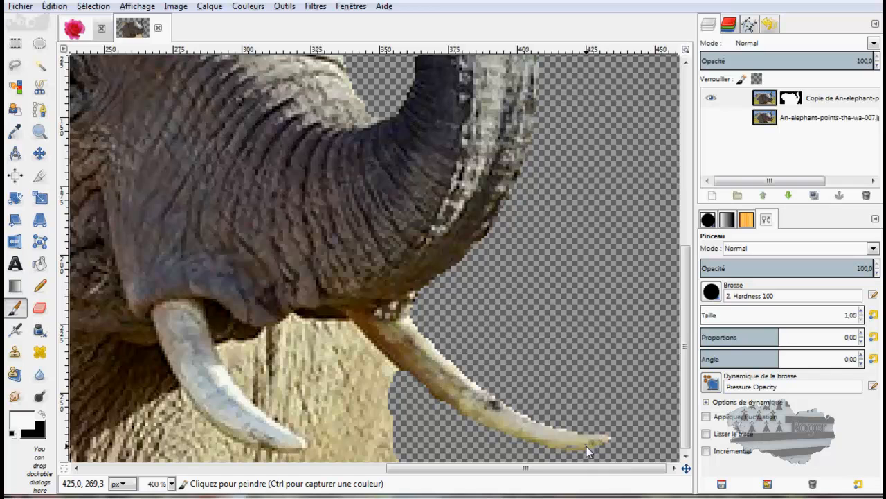
left_click(607, 439)
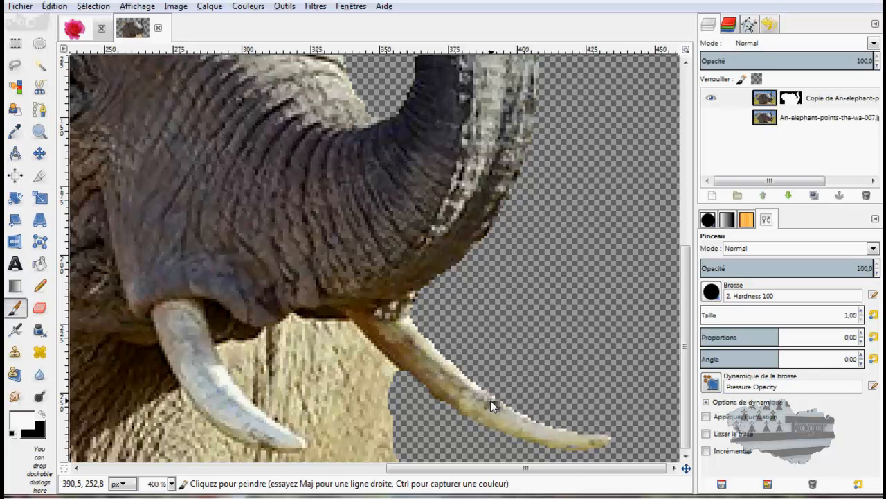
Set the brush size to 171.14 and add a white 460 × 276 px layer directly below the elephant copy
scroll(491, 405, "down", 3)
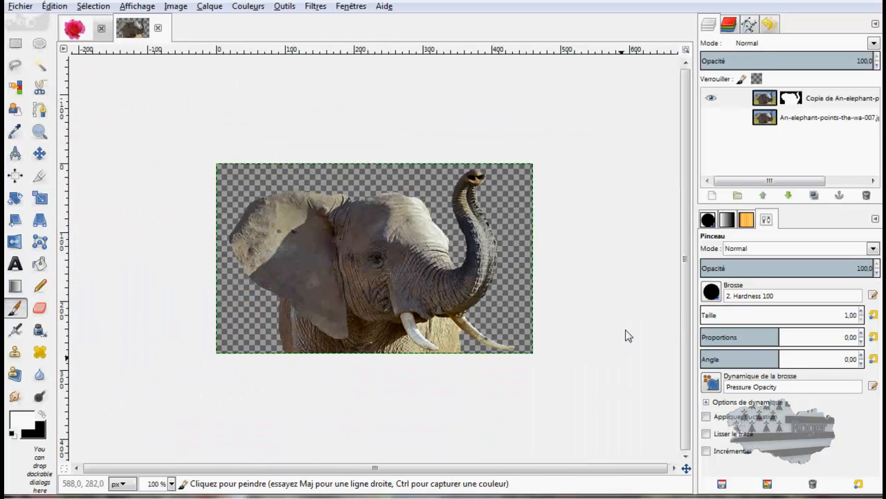
left_click(727, 314)
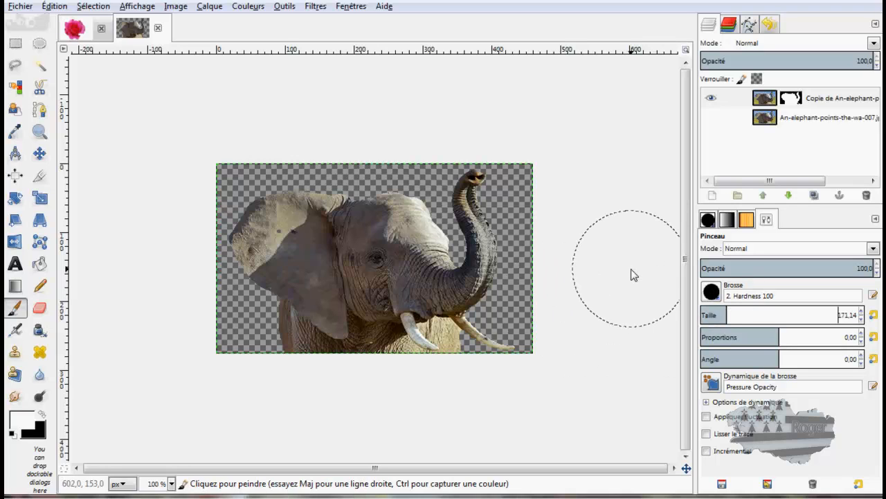
left_click(714, 197)
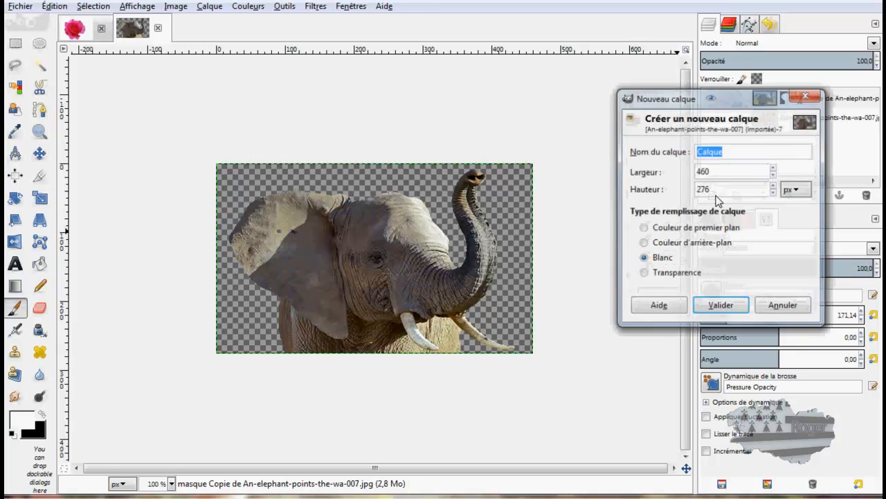
left_click(719, 307)
left_click(788, 196)
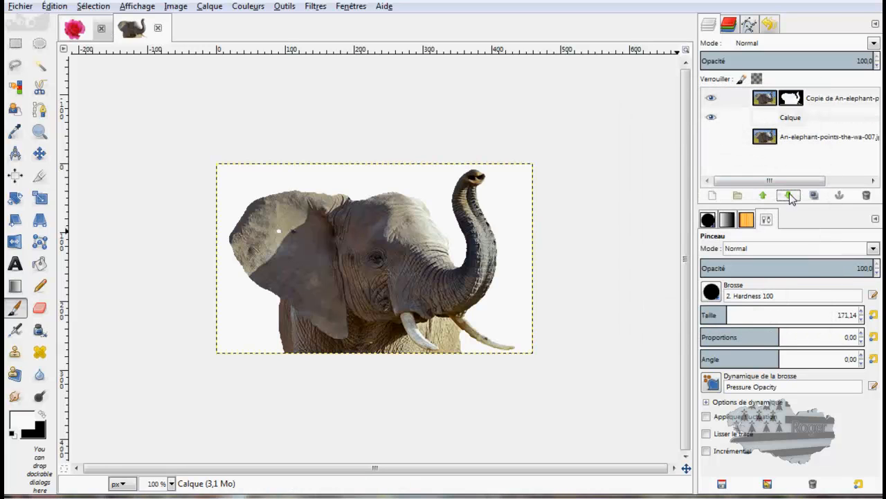
Examine the elephant's cut-out edges around the tusks, trunk and ear against the white layer
key("plus")
key("plus")
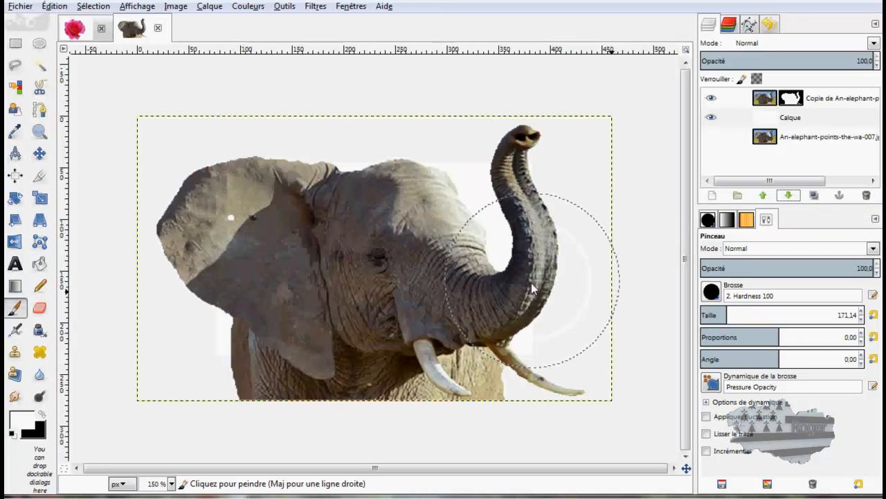
key("plus")
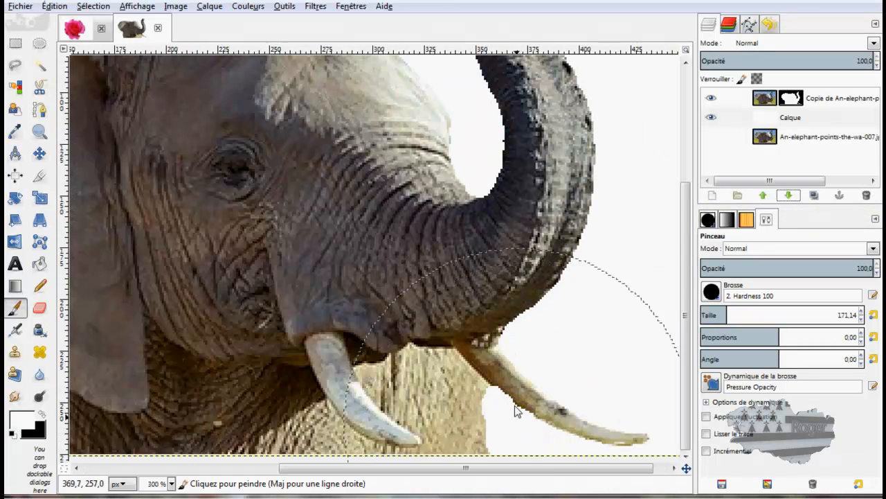
key("minus")
key("minus")
key("minus")
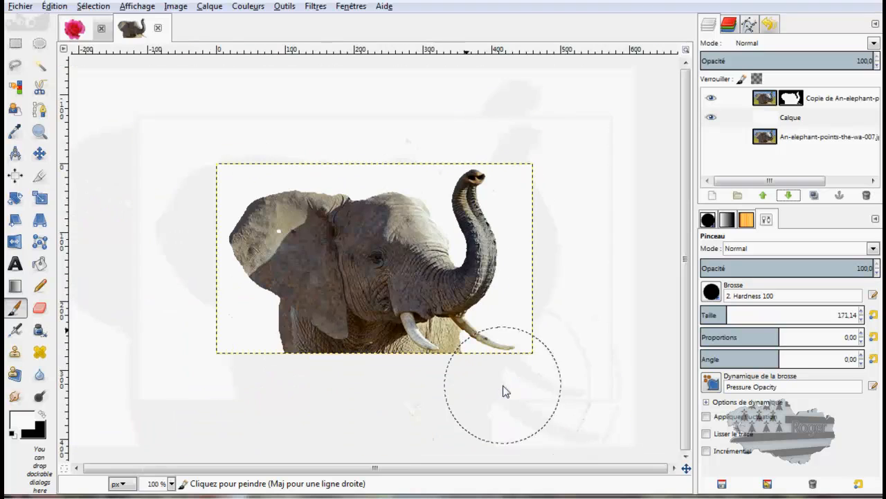
key("plus")
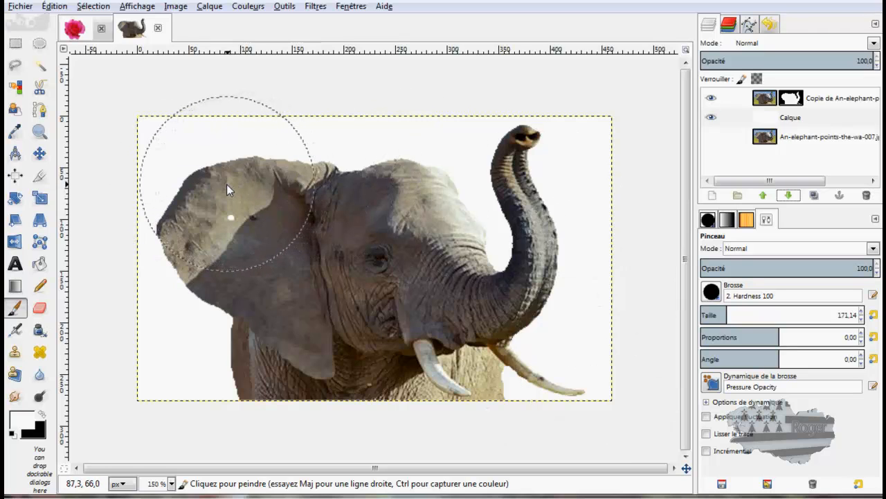
left_click(172, 485)
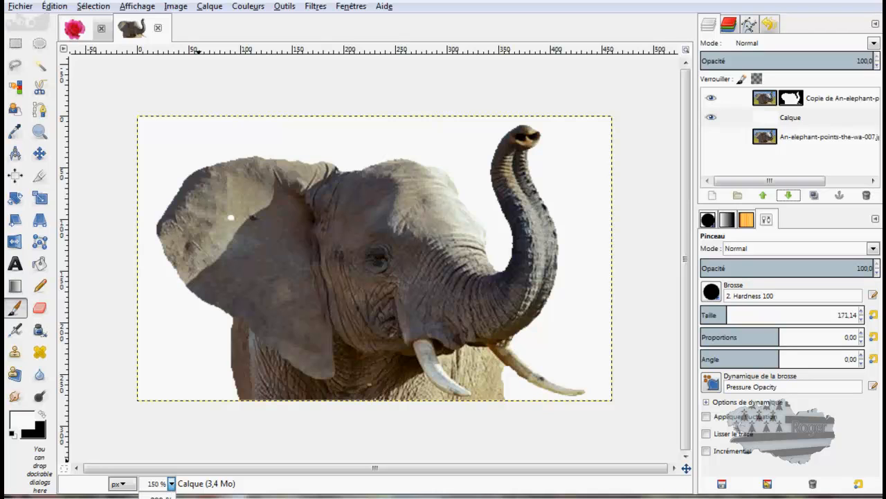
left_click(159, 497)
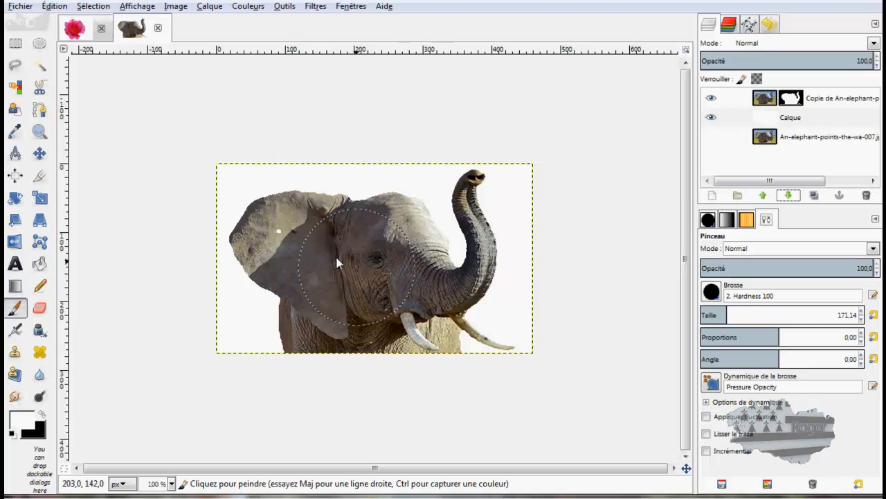